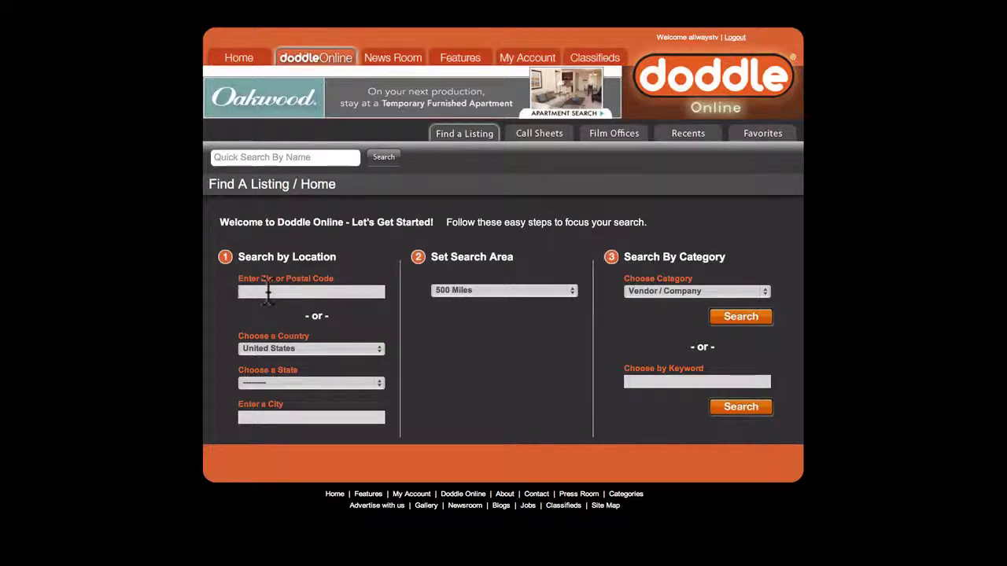
- Search for Vendor / Company listings around zip code 33478
{"action": "left_click", "coordinate": [268, 291]}
{"action": "type", "text": "334"}
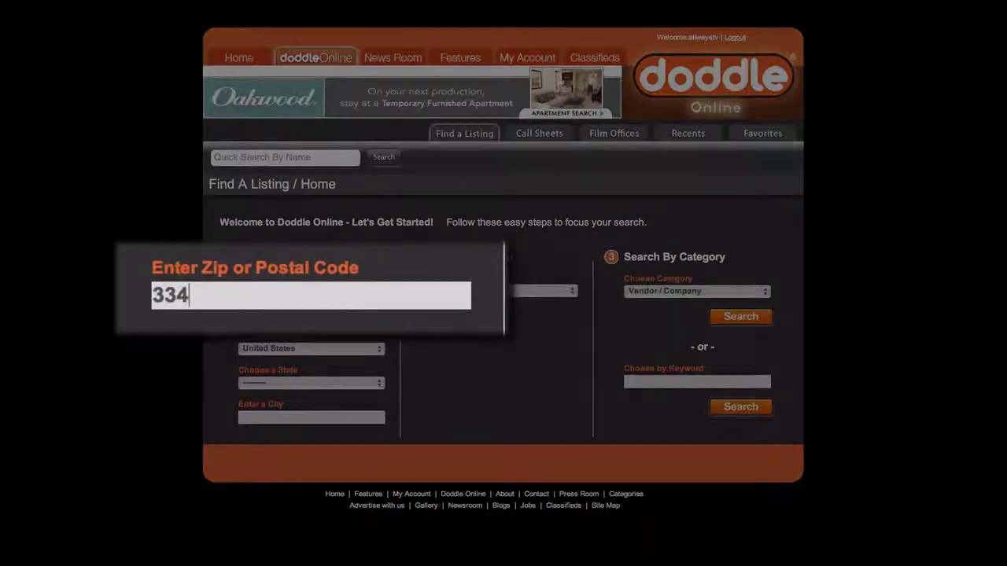
{"action": "type", "text": "78"}
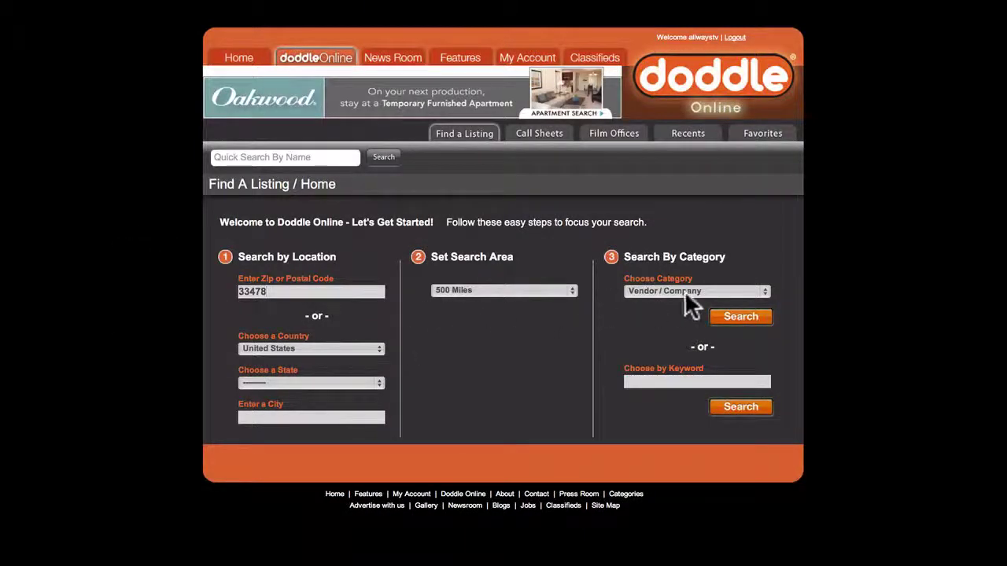
{"action": "left_click", "coordinate": [766, 289]}
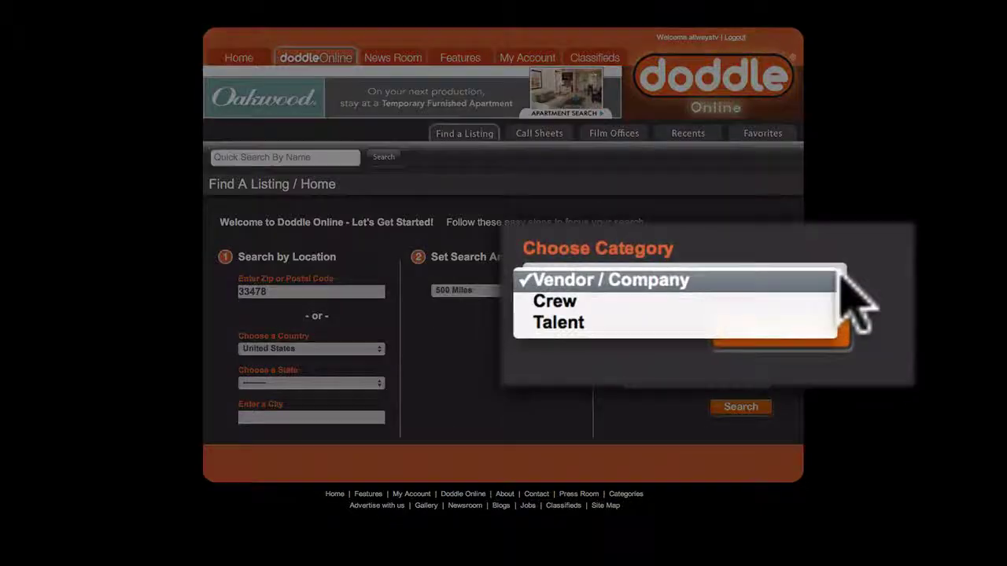
{"action": "left_click", "coordinate": [767, 280]}
{"action": "left_click", "coordinate": [779, 334]}
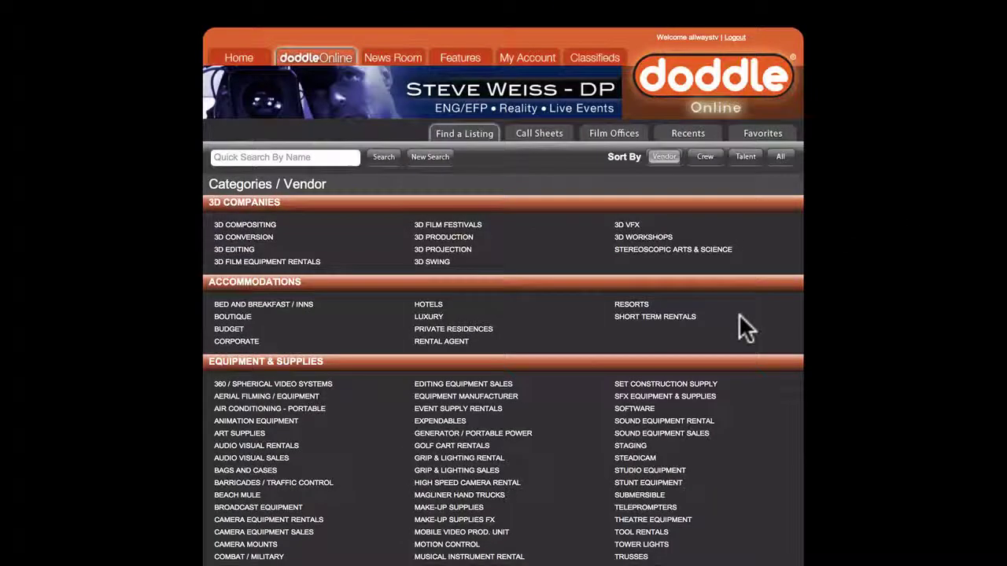
- Examine the full list of vendor categories, from 3D Companies through Production Facilities, and return to its beginning
{"action": "scroll", "coordinate": [484, 262], "scroll_direction": "down", "scroll_amount": 10}
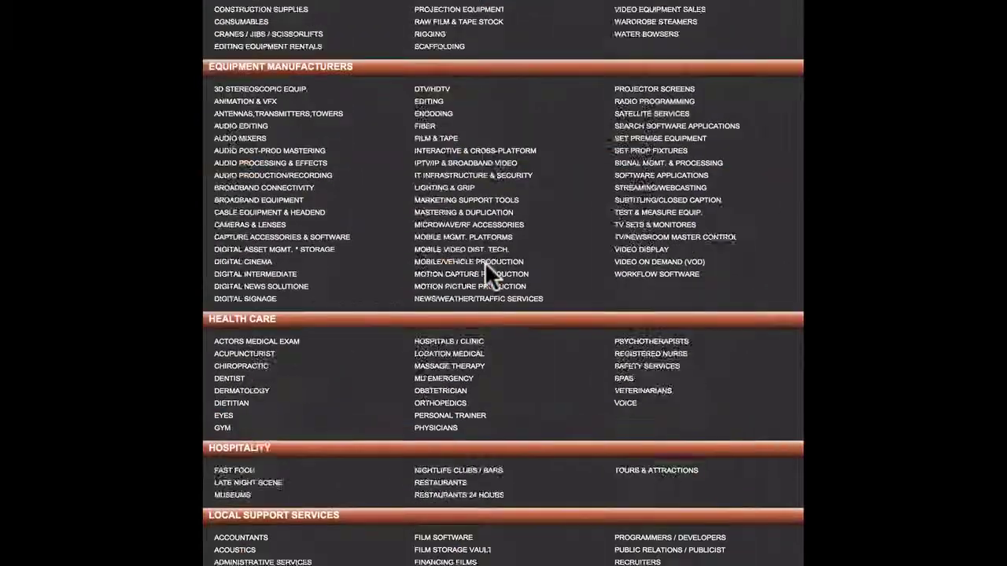
{"action": "scroll", "coordinate": [485, 264], "scroll_direction": "down", "scroll_amount": 8}
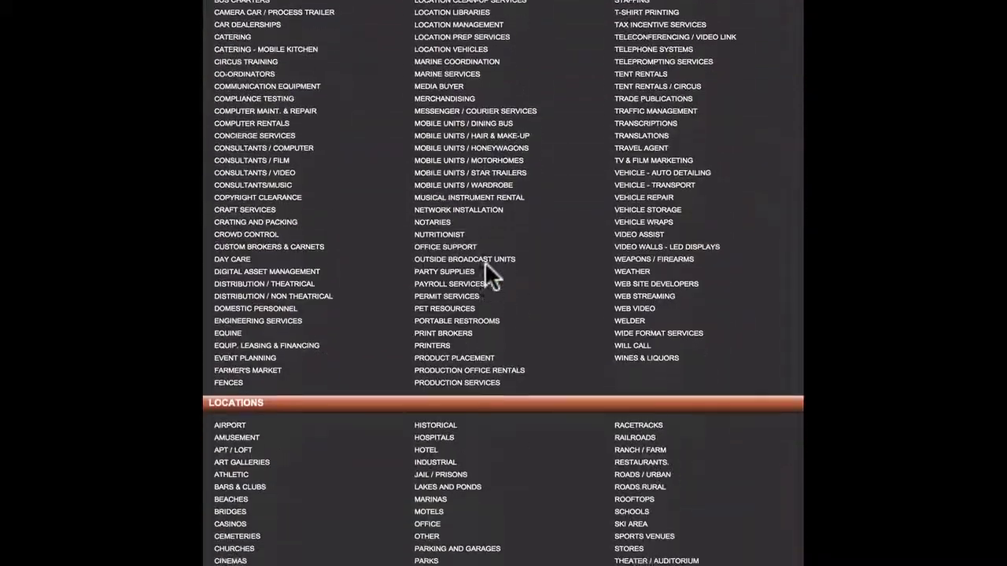
{"action": "scroll", "coordinate": [485, 262], "scroll_direction": "down", "scroll_amount": 10}
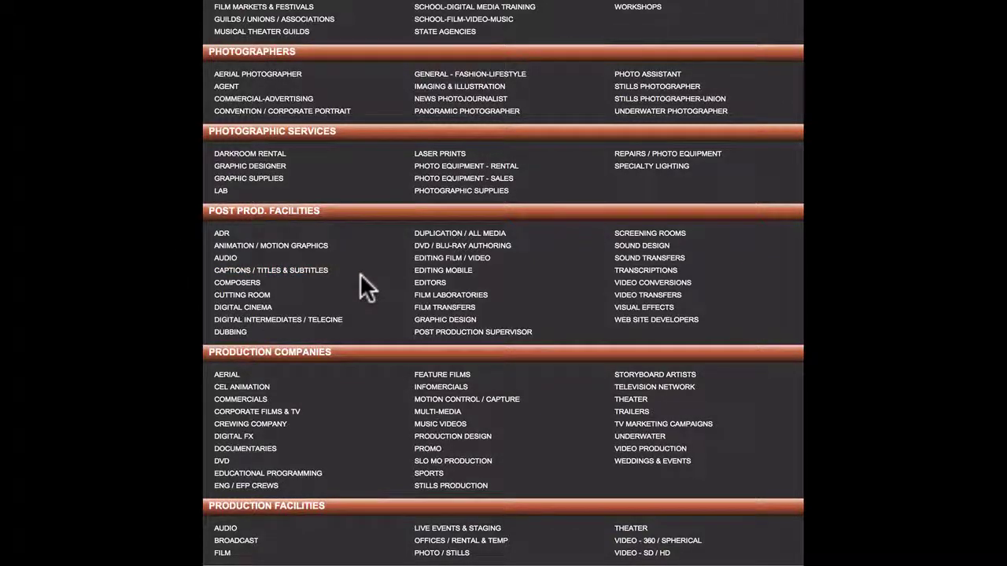
{"action": "scroll", "coordinate": [360, 274], "scroll_direction": "up", "scroll_amount": 5}
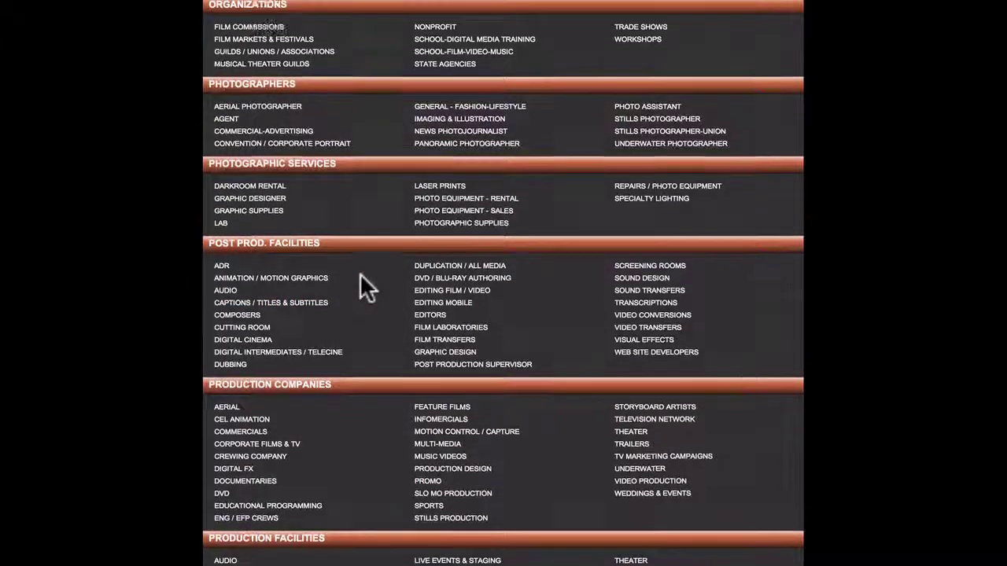
{"action": "scroll", "coordinate": [359, 273], "scroll_direction": "up", "scroll_amount": 4}
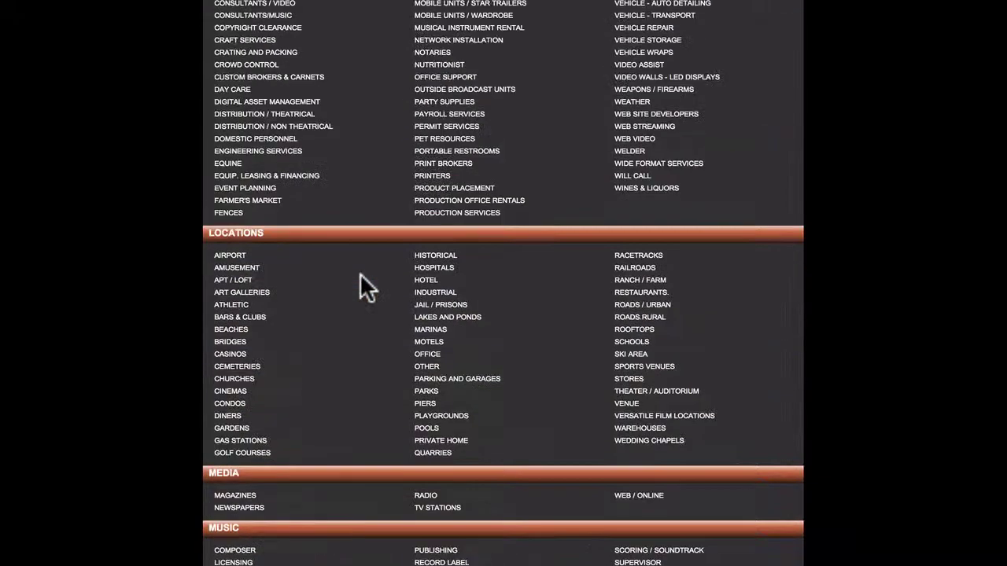
{"action": "scroll", "coordinate": [360, 273], "scroll_direction": "up", "scroll_amount": 4}
{"action": "scroll", "coordinate": [360, 273], "scroll_direction": "up", "scroll_amount": 4}
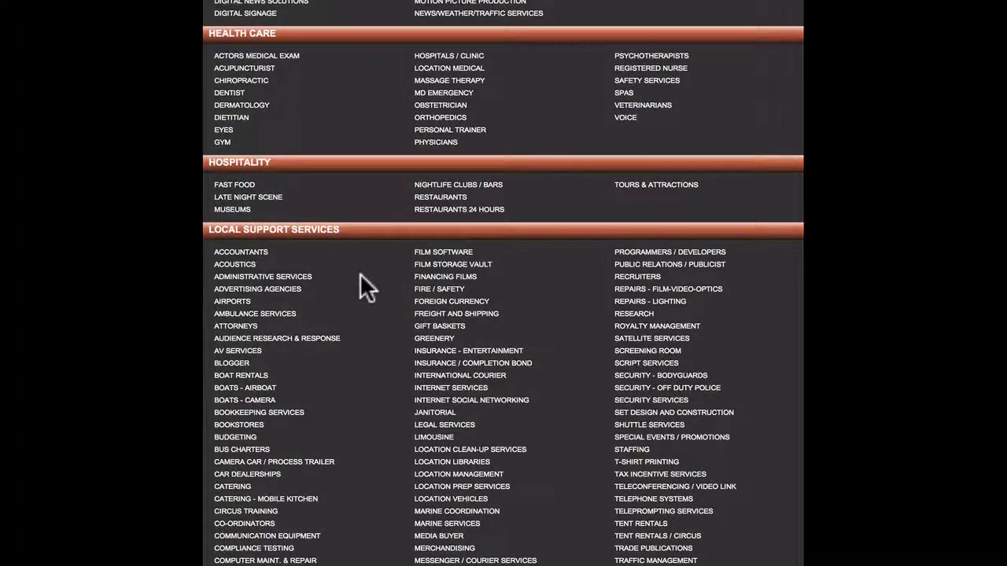
{"action": "scroll", "coordinate": [360, 275], "scroll_direction": "up", "scroll_amount": 12}
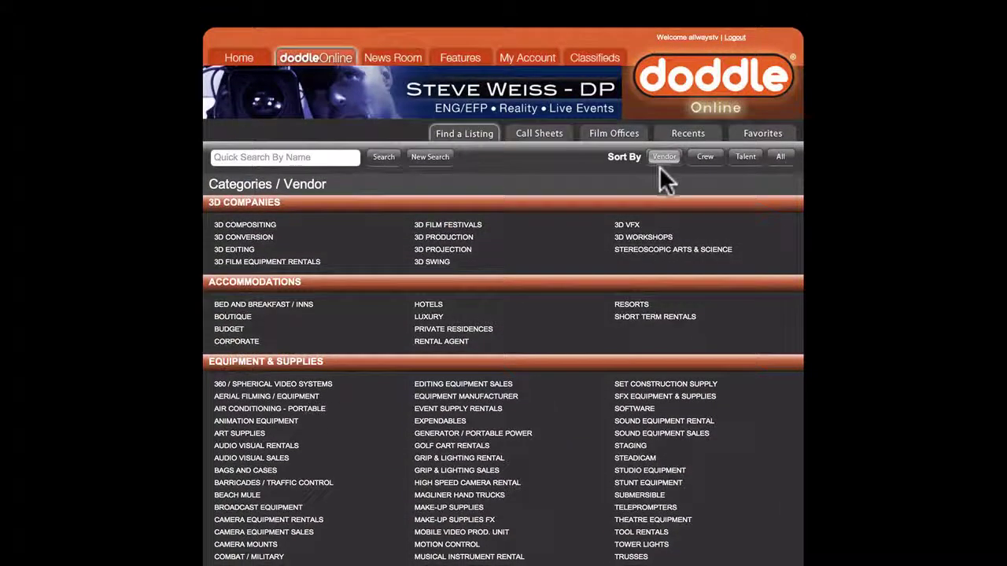
- Show the Crew categories and switch back to the Vendor categories
{"action": "left_click", "coordinate": [707, 165]}
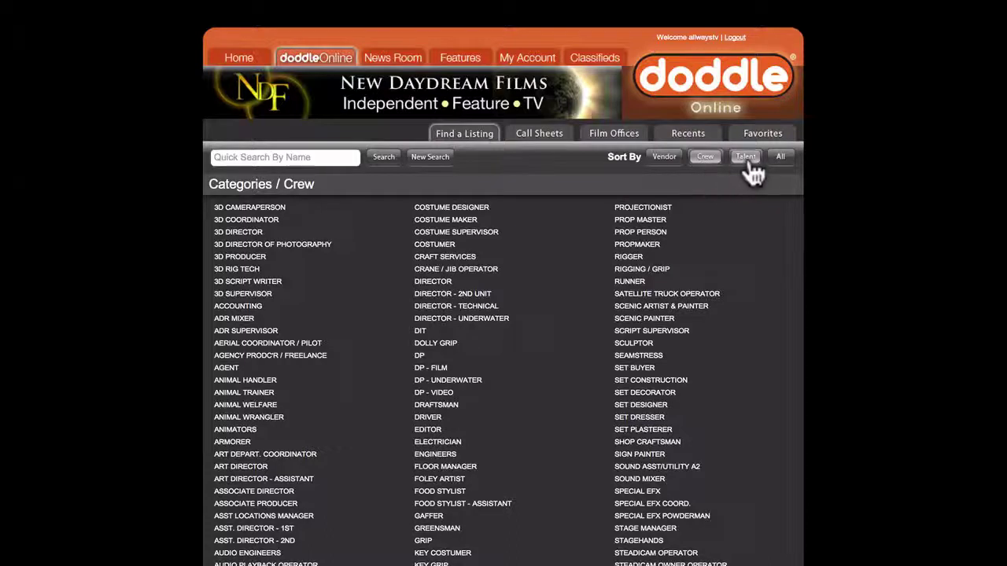
{"action": "left_click", "coordinate": [665, 171]}
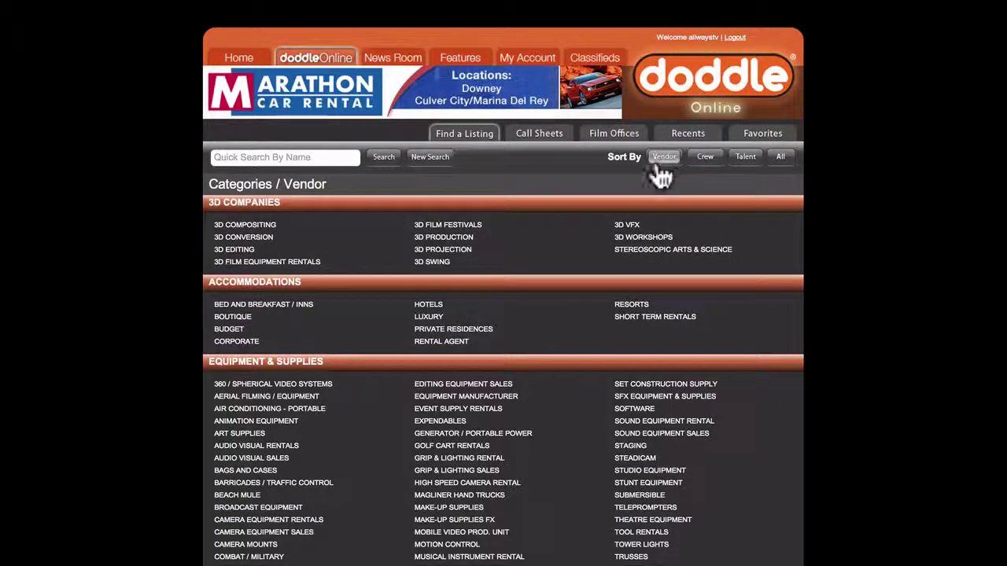
- Open the Camera Equipment Rentals listings under Equipment & Supplies
{"action": "scroll", "coordinate": [394, 389], "scroll_direction": "down", "scroll_amount": 5}
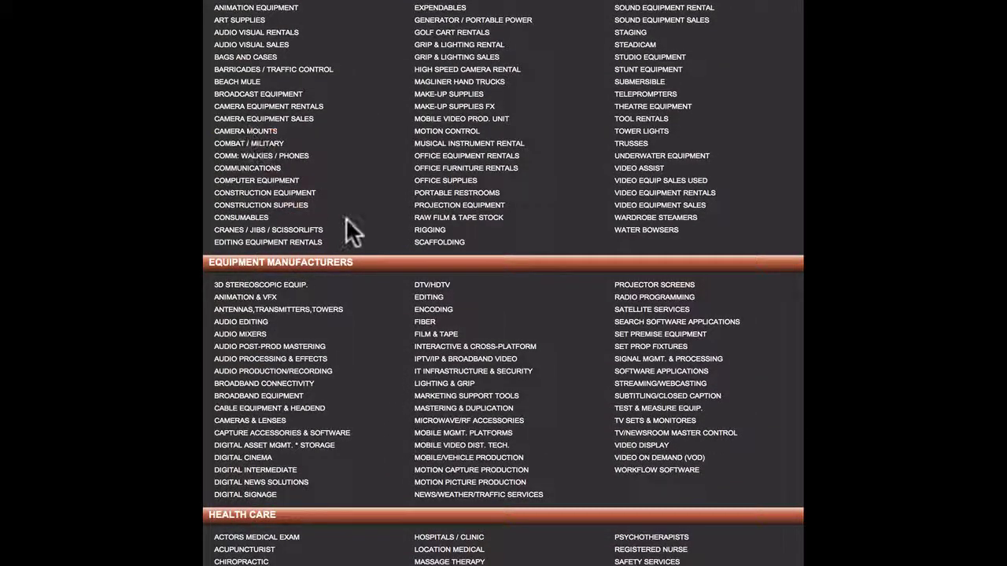
{"action": "scroll", "coordinate": [346, 220], "scroll_direction": "up", "scroll_amount": 1}
{"action": "scroll", "coordinate": [346, 218], "scroll_direction": "up", "scroll_amount": 2}
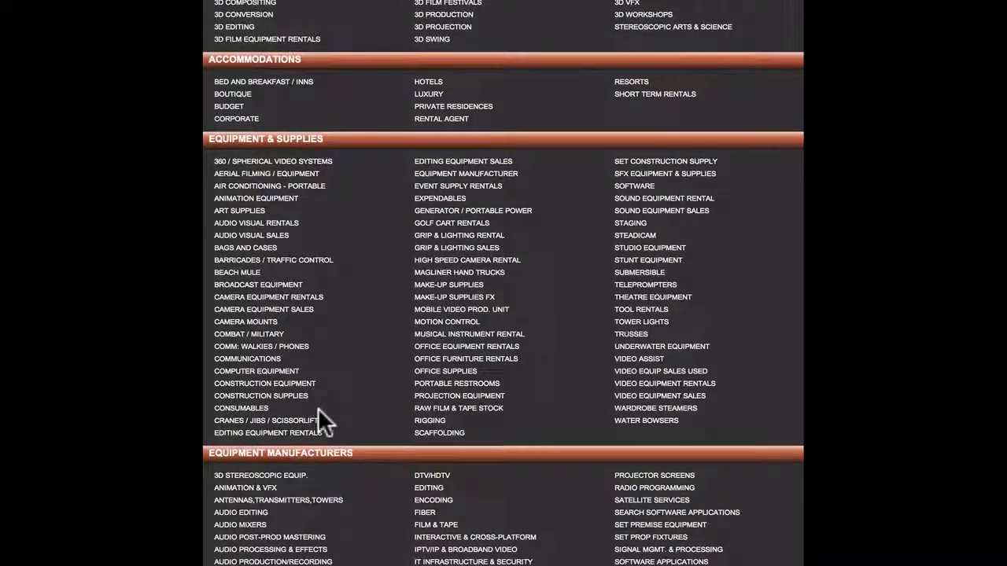
{"action": "left_click", "coordinate": [276, 299]}
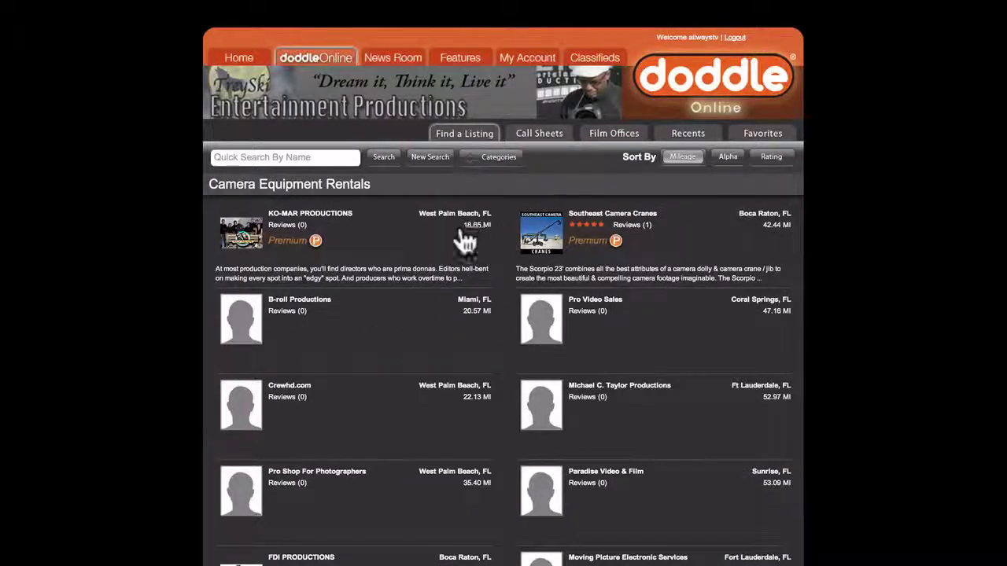
- Open the KO-MAR PRODUCTIONS listing and expand its full About Us text
{"action": "left_click", "coordinate": [315, 225]}
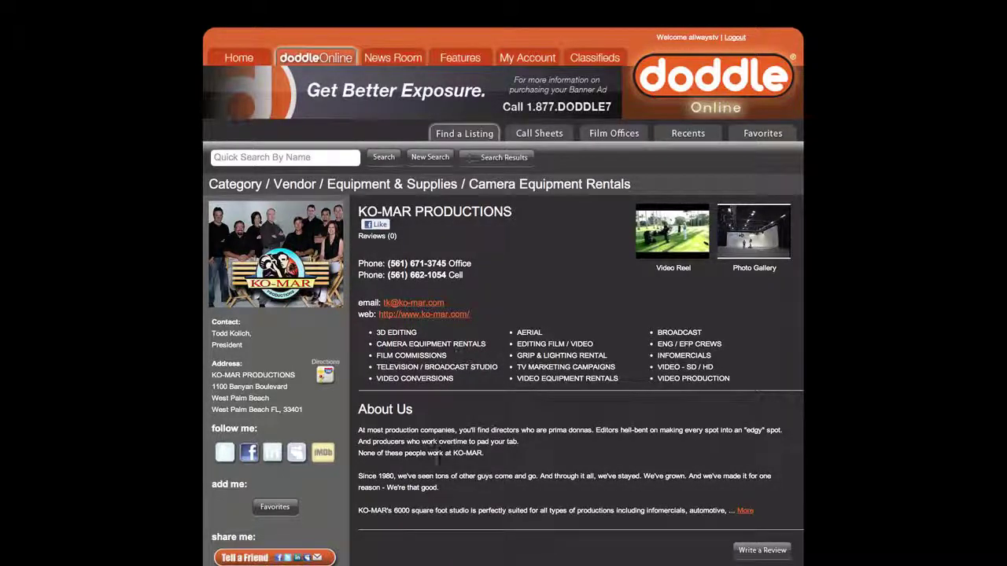
{"action": "scroll", "coordinate": [563, 280], "scroll_direction": "down", "scroll_amount": 2}
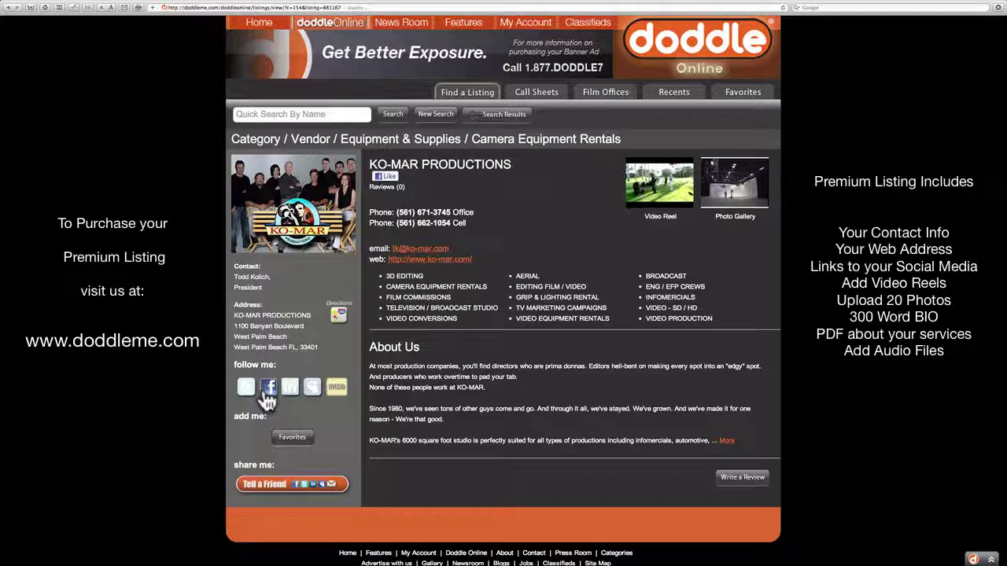
{"action": "left_click", "coordinate": [726, 442]}
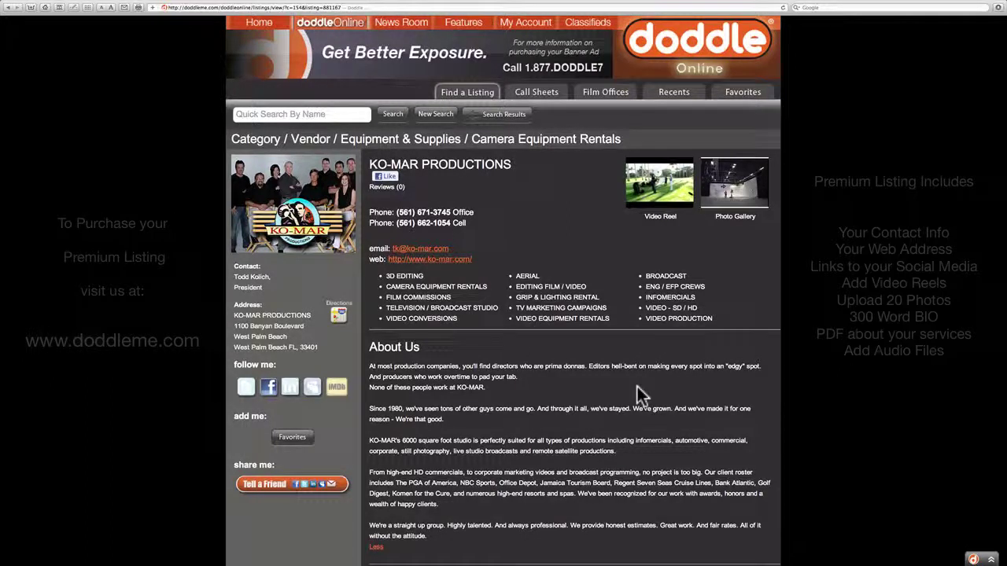
- Run a new search for the keyword hdx900 and open the All Ways Entertainment, Inc. listing
{"action": "left_click", "coordinate": [438, 115]}
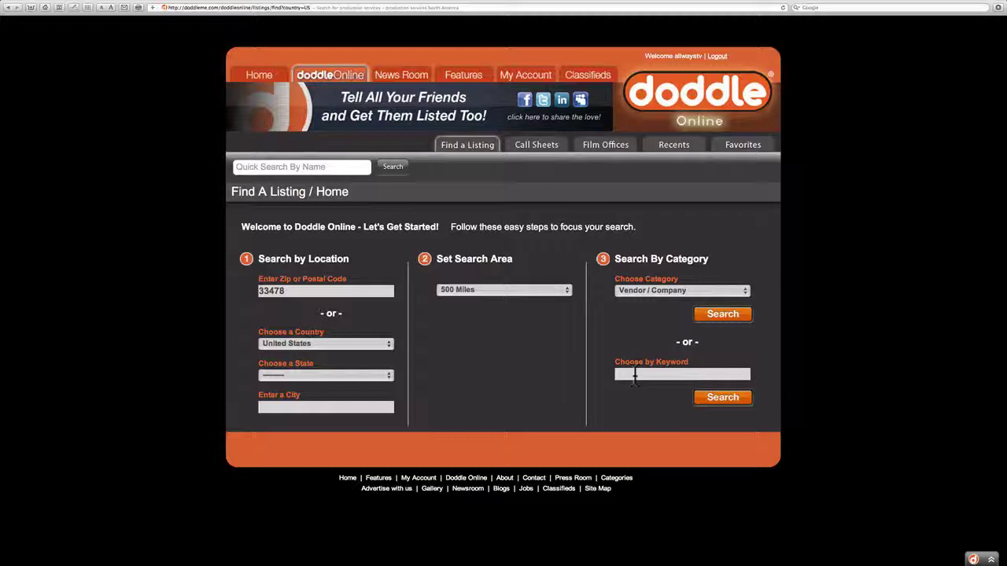
{"action": "left_click", "coordinate": [635, 375]}
{"action": "type", "text": "hdx"}
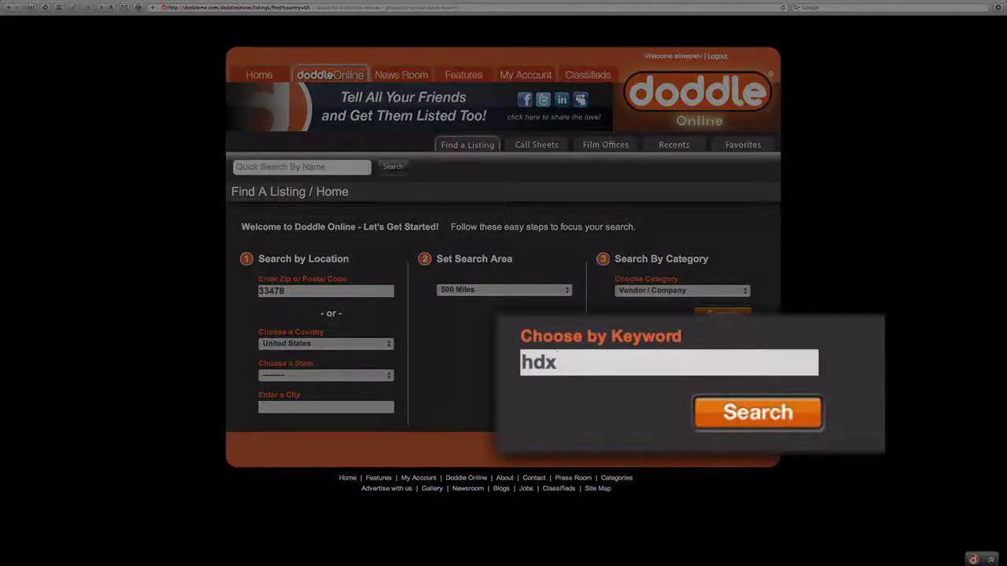
{"action": "type", "text": "900"}
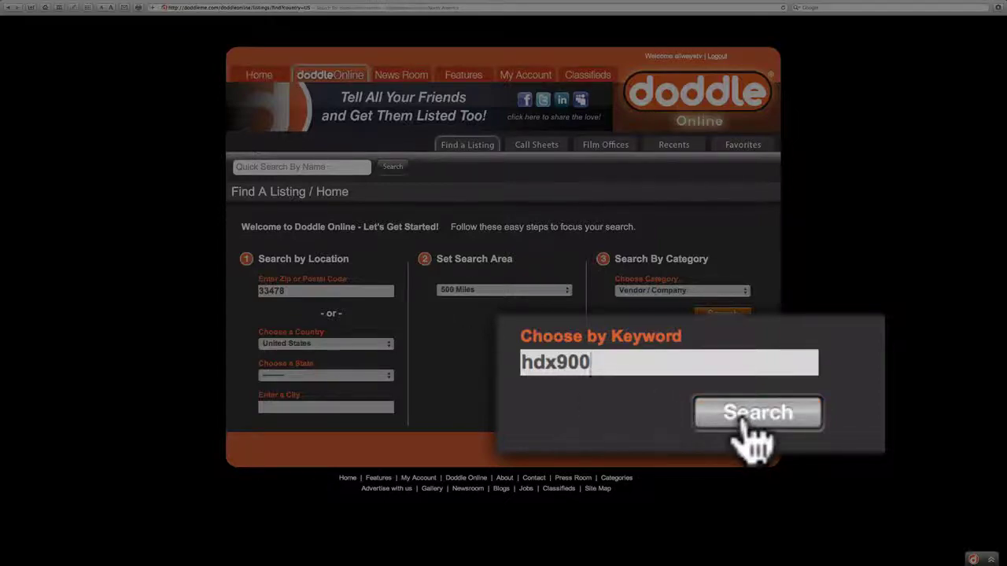
{"action": "left_click", "coordinate": [722, 313]}
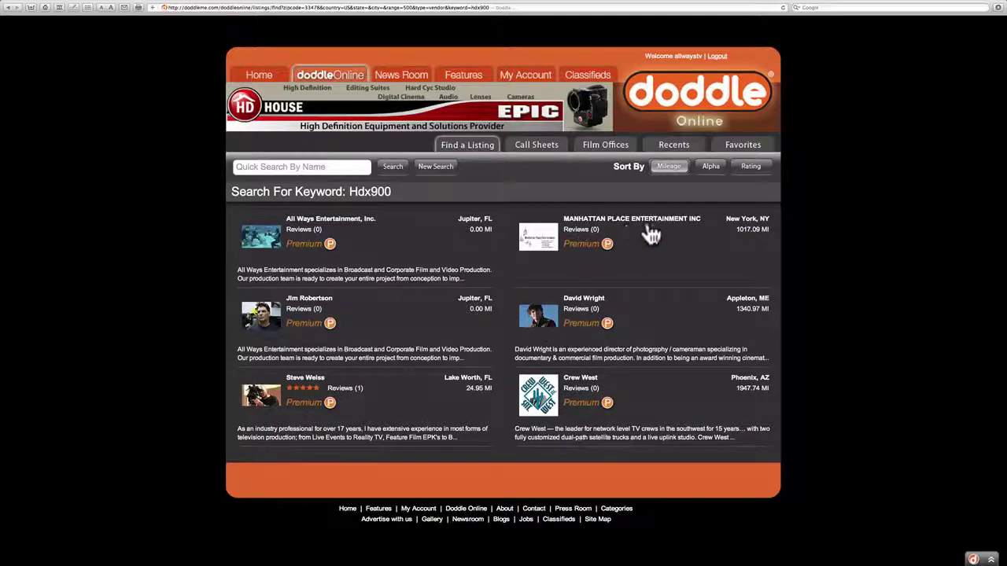
{"action": "left_click", "coordinate": [321, 225]}
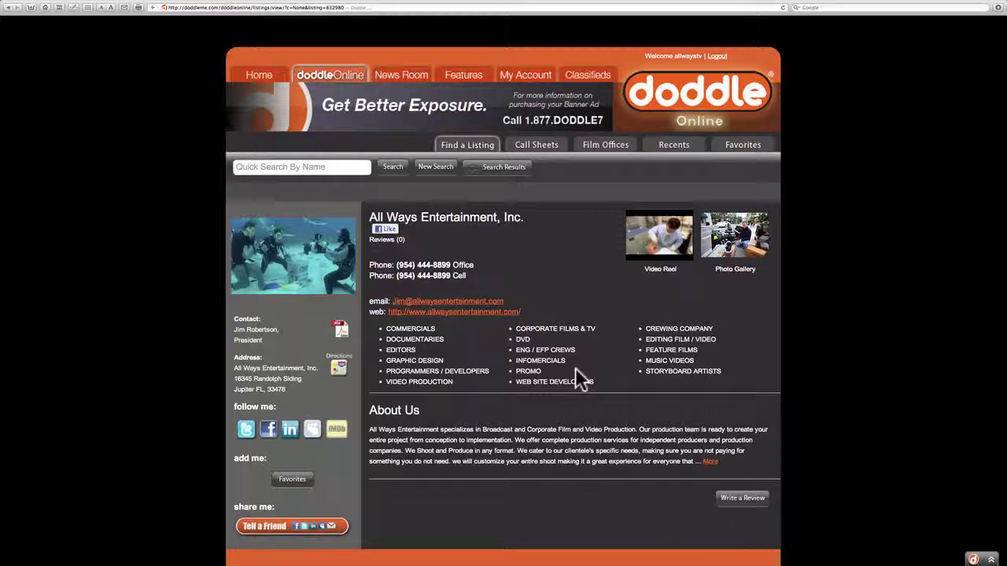
- Search for film offices in the United States with Florida as the state
{"action": "left_click", "coordinate": [598, 155]}
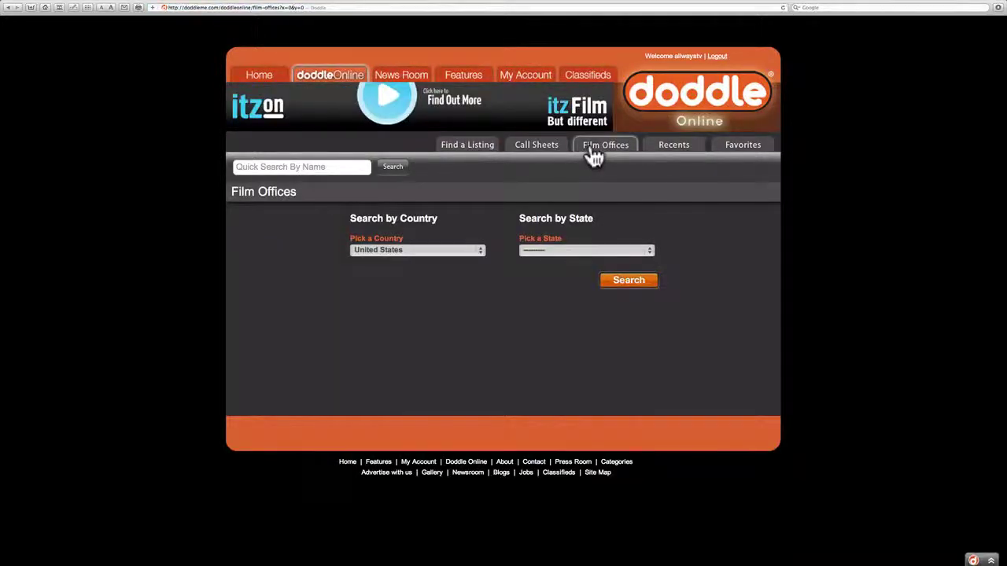
{"action": "left_click", "coordinate": [479, 250]}
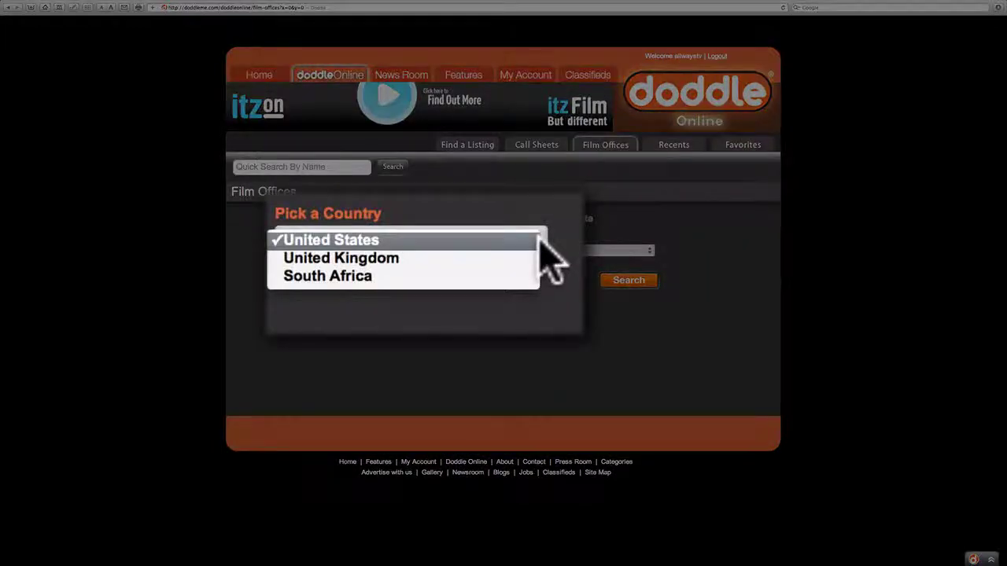
{"action": "left_click", "coordinate": [501, 239]}
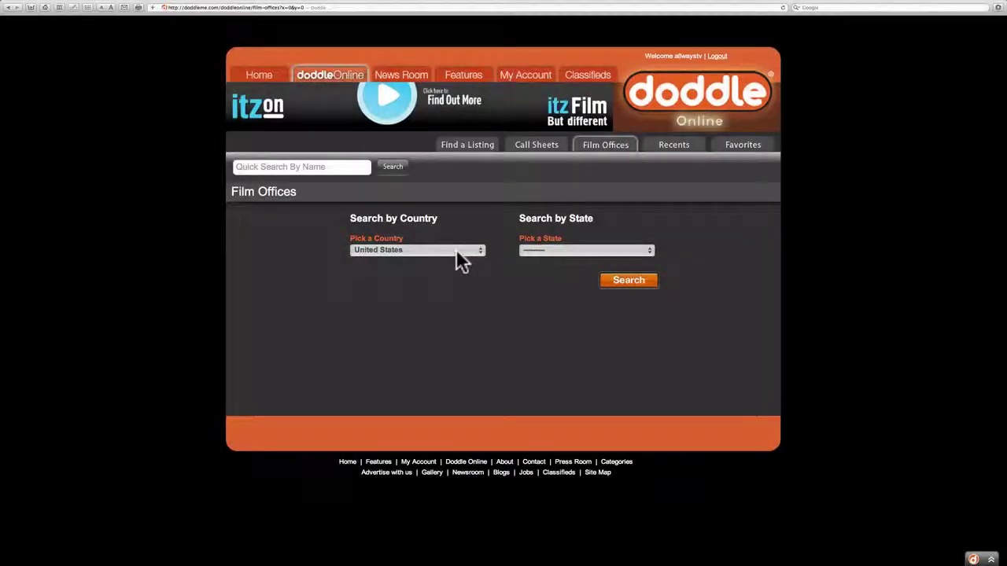
{"action": "left_click", "coordinate": [649, 250]}
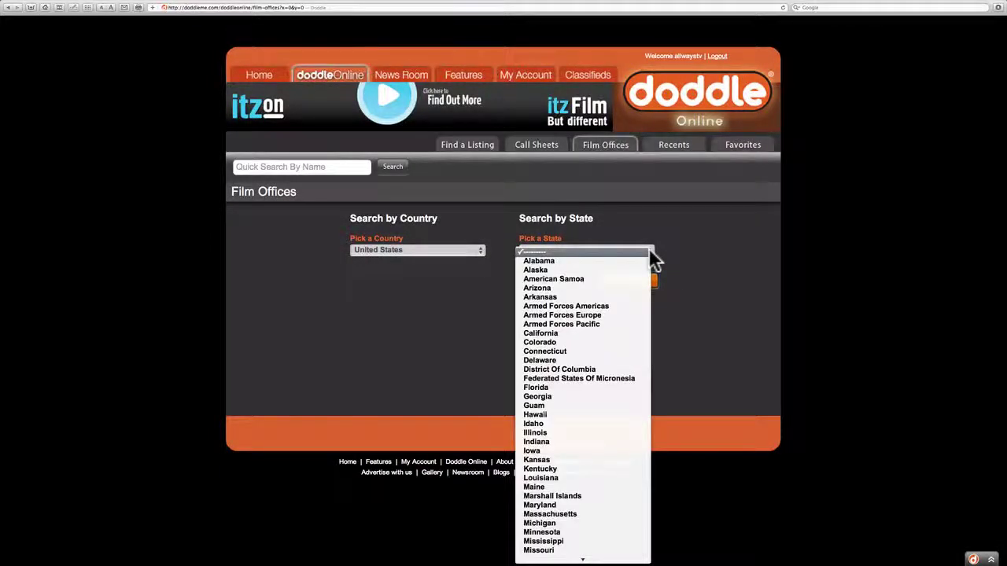
{"action": "left_click", "coordinate": [540, 389]}
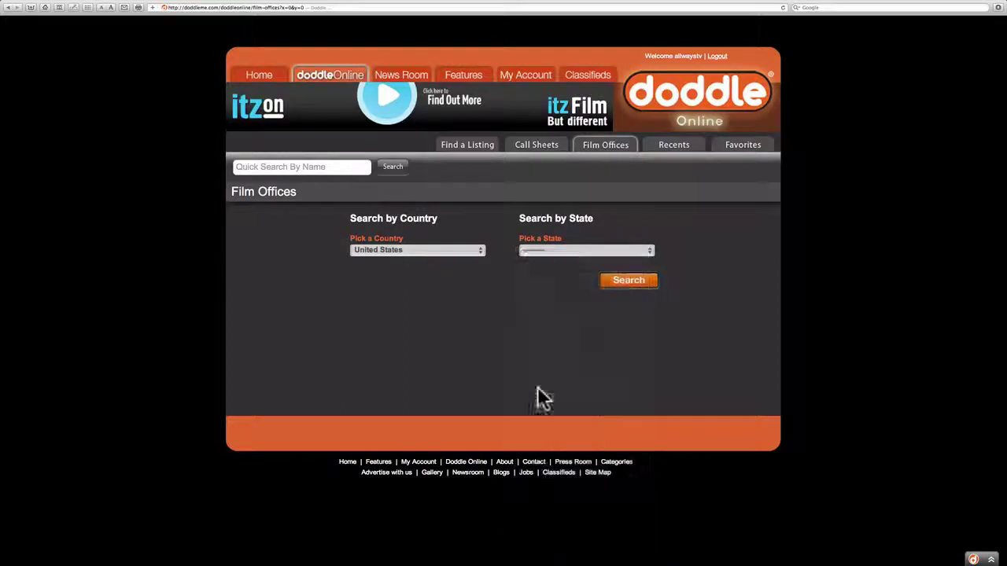
{"action": "left_click", "coordinate": [624, 291]}
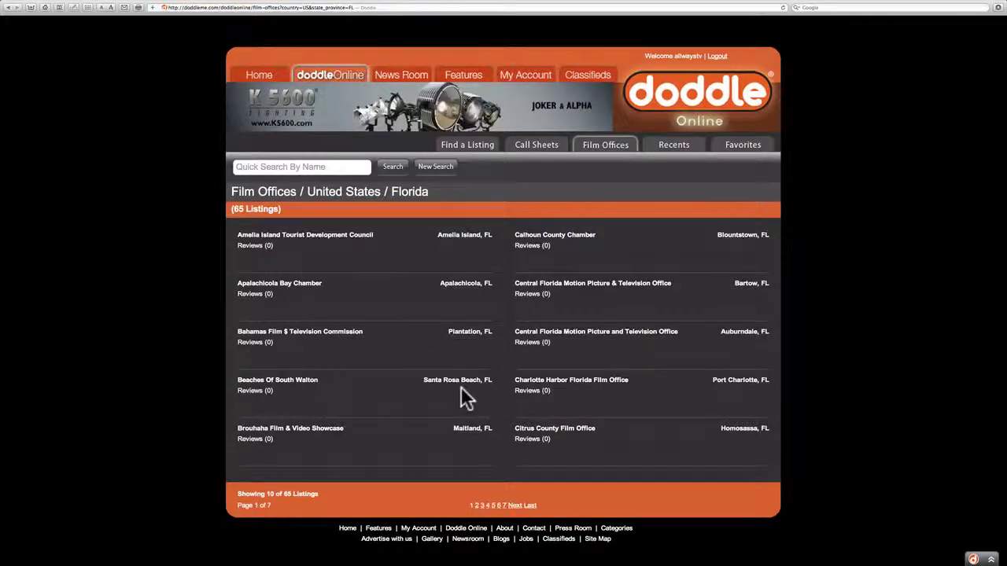
- Open the Collier County Film Commission listing on the second results page and browse its photo gallery through the third photo
{"action": "left_click", "coordinate": [516, 507]}
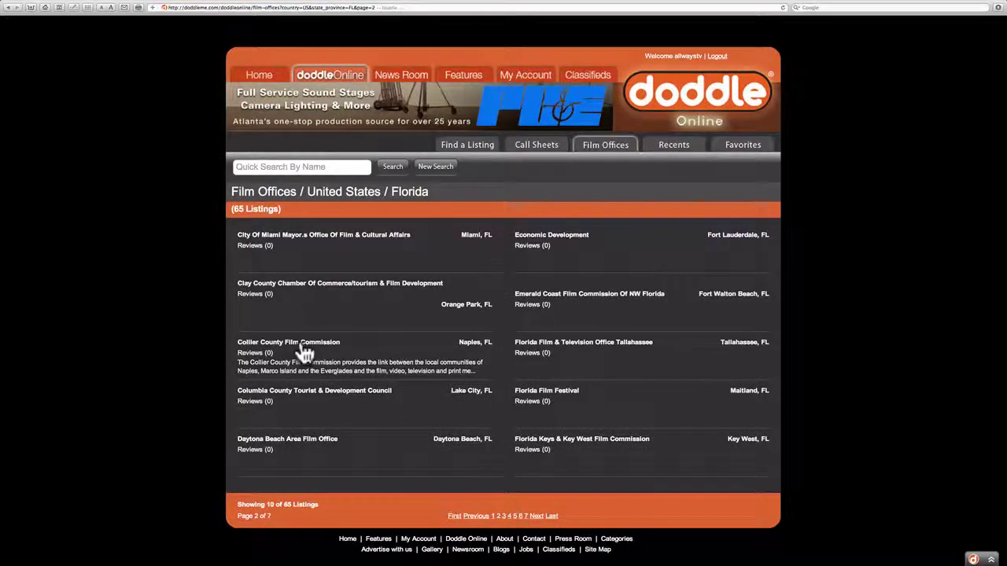
{"action": "left_click", "coordinate": [304, 344]}
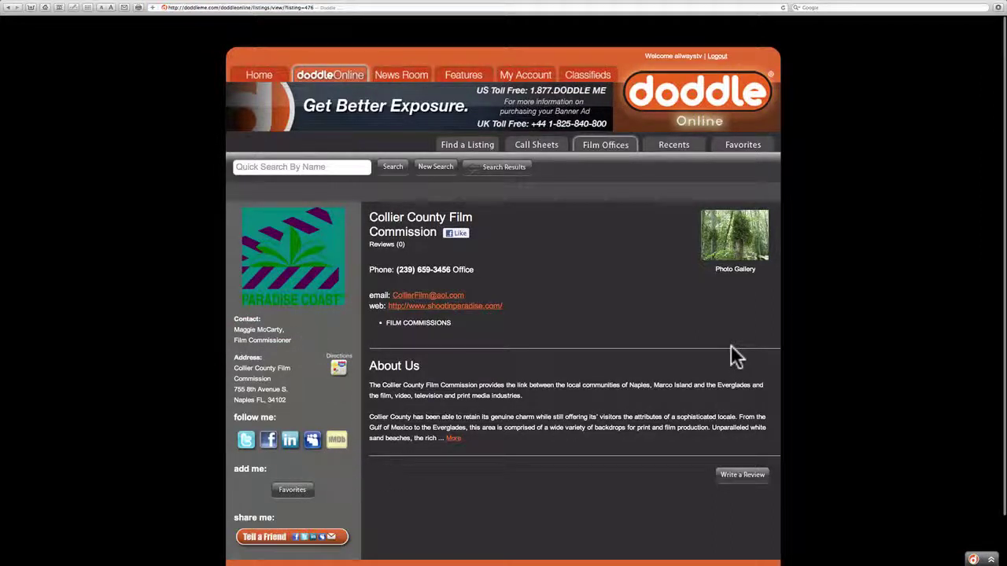
{"action": "left_click", "coordinate": [736, 247]}
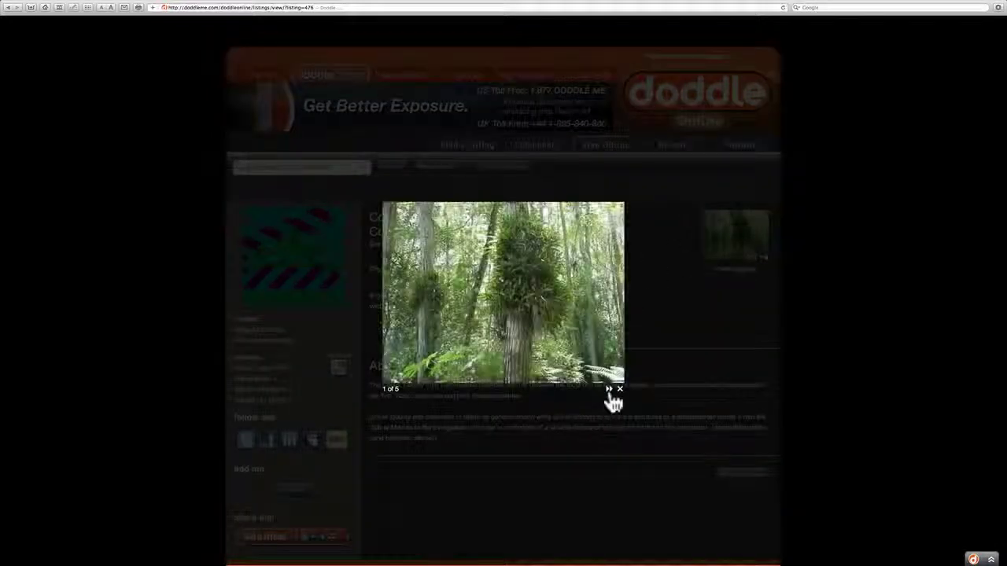
{"action": "left_click", "coordinate": [608, 389]}
{"action": "left_click", "coordinate": [610, 391]}
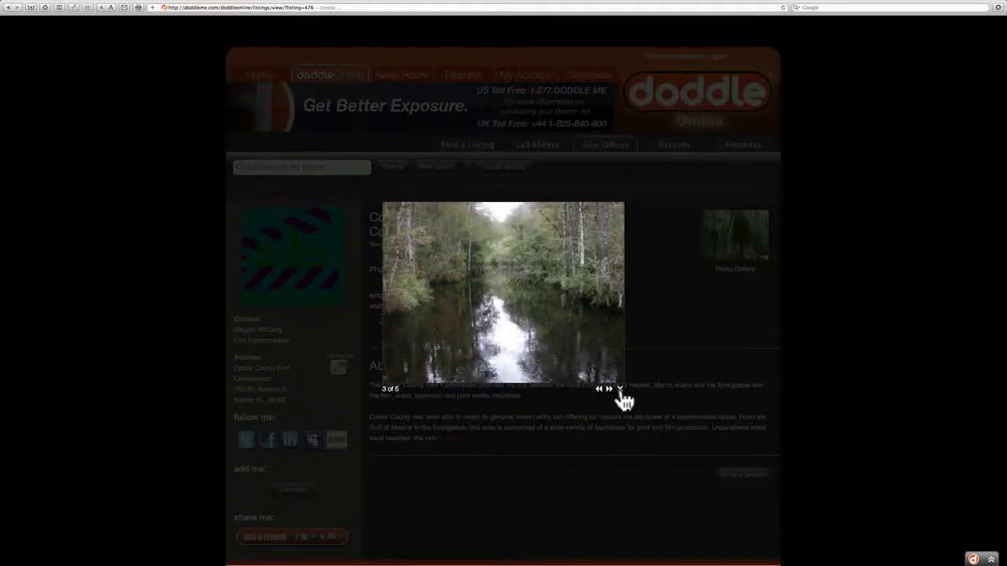
{"action": "left_click", "coordinate": [620, 391]}
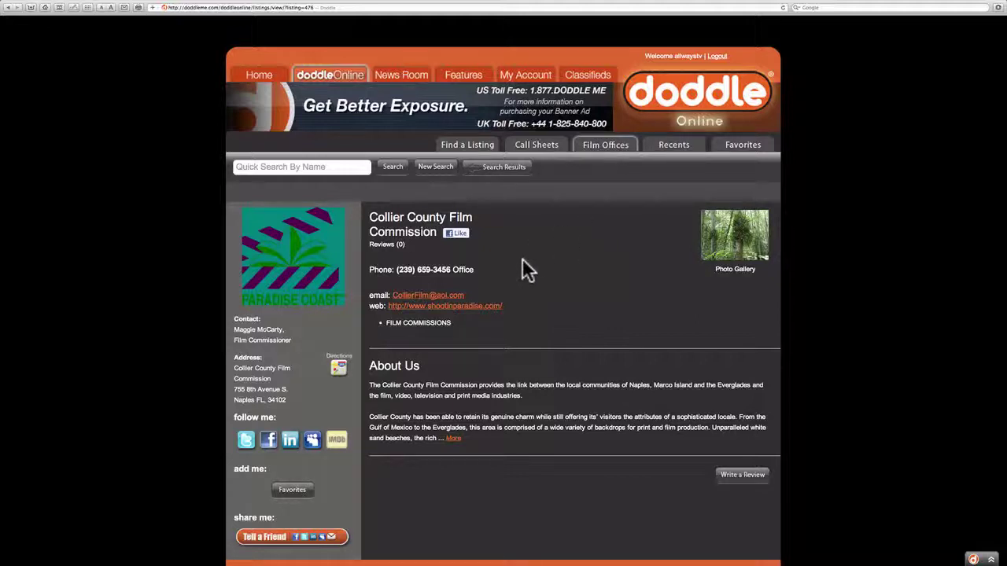
- Show the recently viewed listings and look through the whole list
{"action": "left_click", "coordinate": [675, 150]}
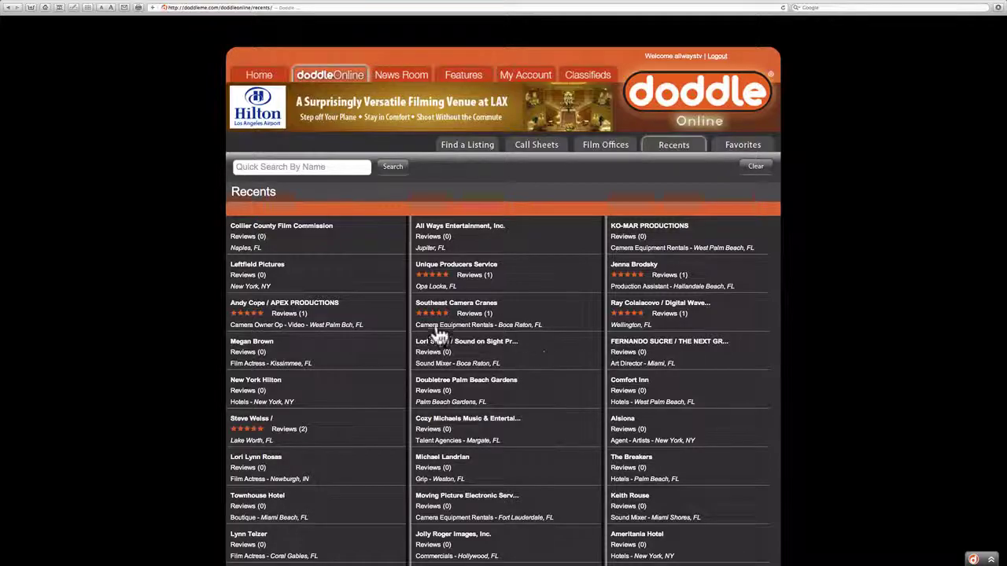
{"action": "scroll", "coordinate": [441, 337], "scroll_direction": "down", "scroll_amount": 15}
{"action": "scroll", "coordinate": [441, 337], "scroll_direction": "down", "scroll_amount": 5}
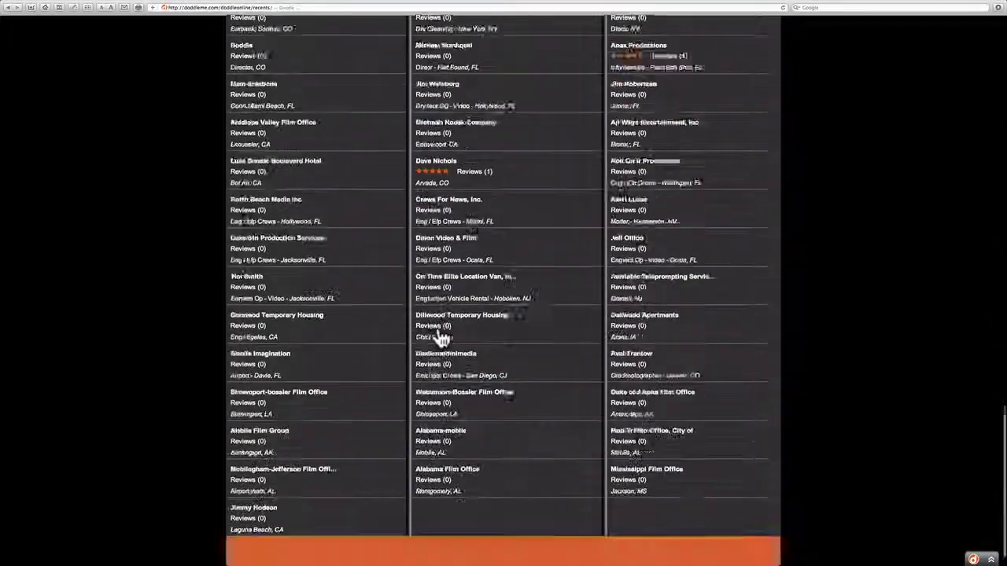
{"action": "scroll", "coordinate": [441, 337], "scroll_direction": "up", "scroll_amount": 10}
{"action": "scroll", "coordinate": [440, 337], "scroll_direction": "up", "scroll_amount": 10}
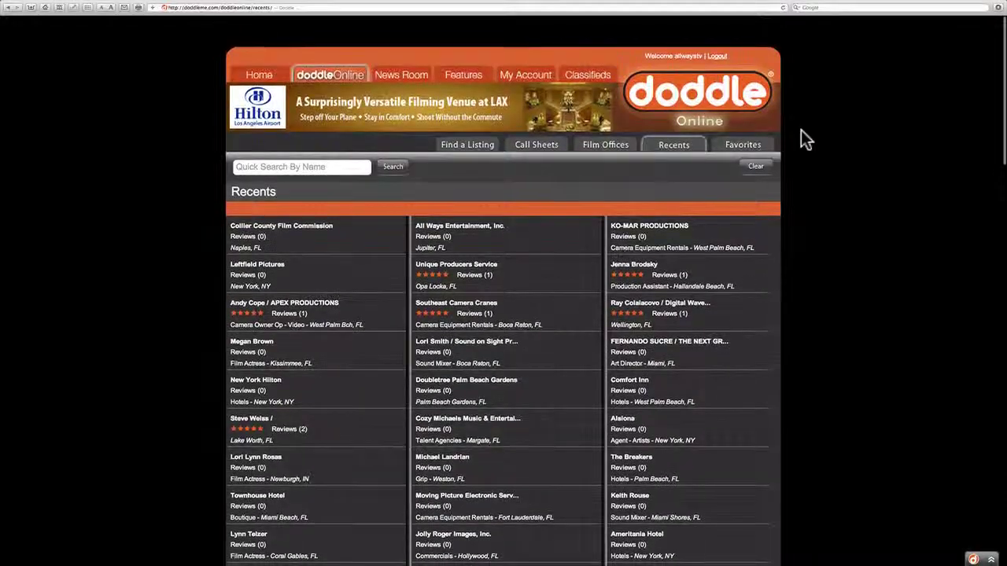
- Show the saved favorites and look through the list of all favorite listings
{"action": "left_click", "coordinate": [742, 149]}
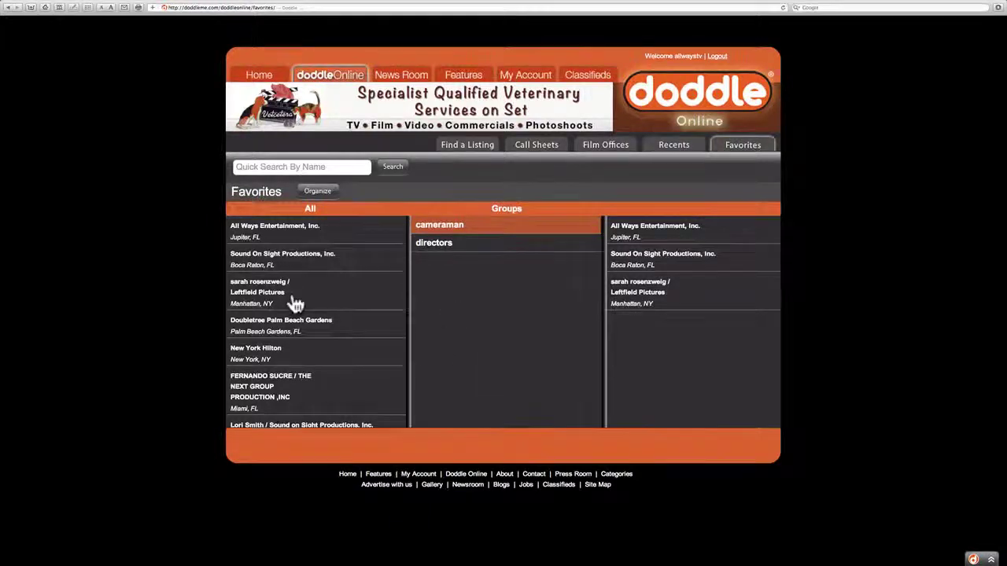
{"action": "scroll", "coordinate": [292, 301], "scroll_direction": "down", "scroll_amount": 5}
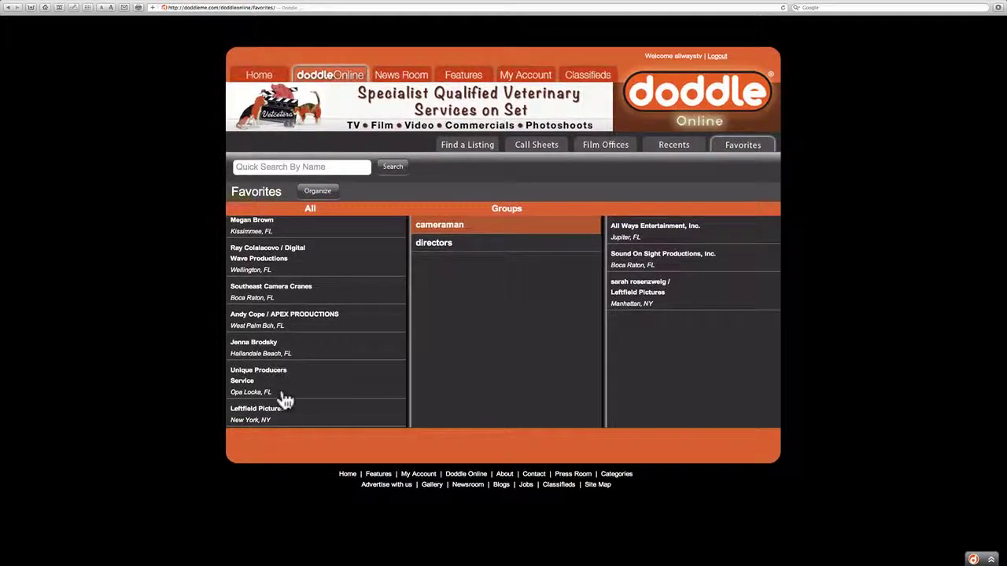
{"action": "scroll", "coordinate": [285, 399], "scroll_direction": "up", "scroll_amount": 5}
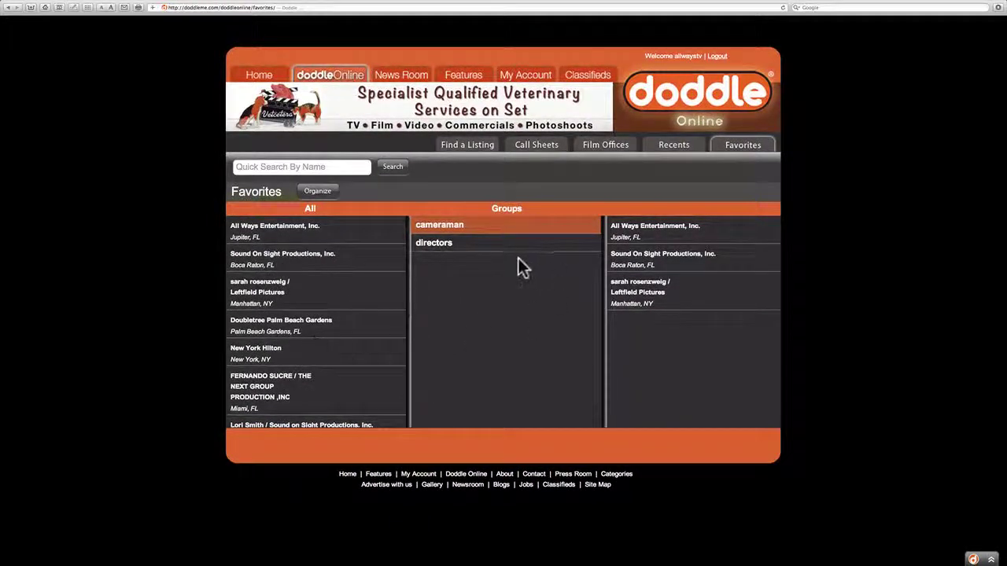
- Start organizing the favorites and add a new group named "florida producers"
{"action": "left_click", "coordinate": [321, 196]}
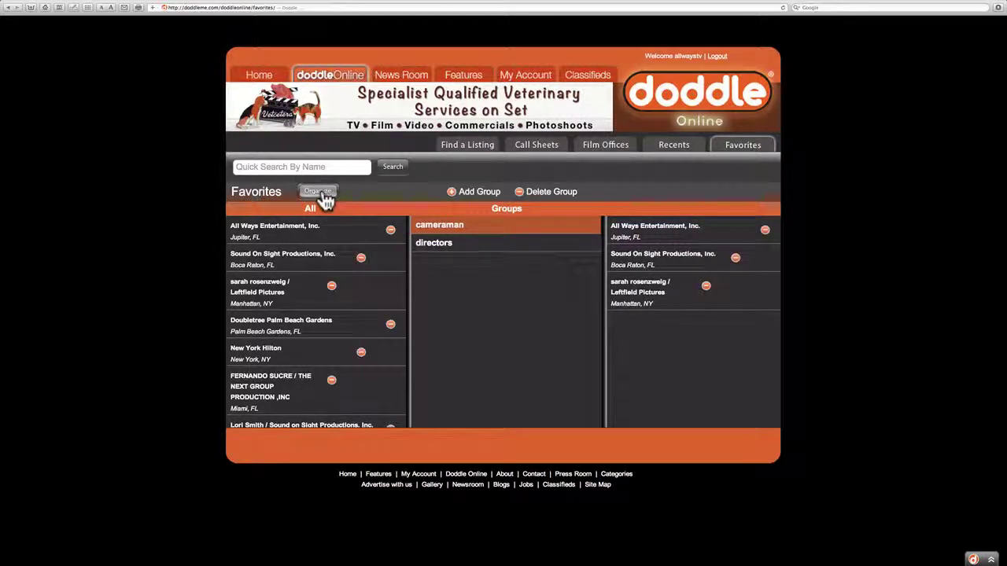
{"action": "left_click", "coordinate": [451, 193]}
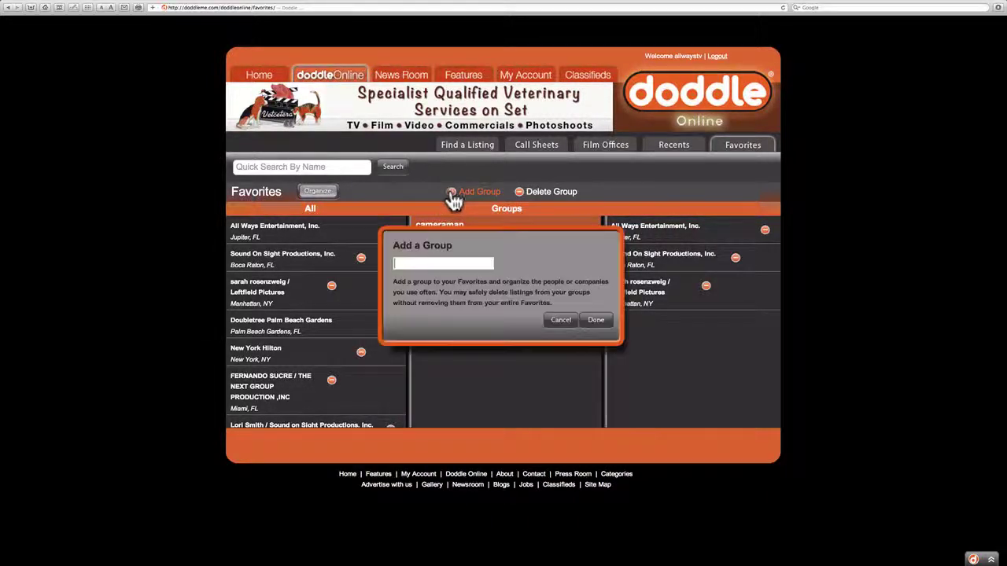
{"action": "left_click", "coordinate": [428, 265]}
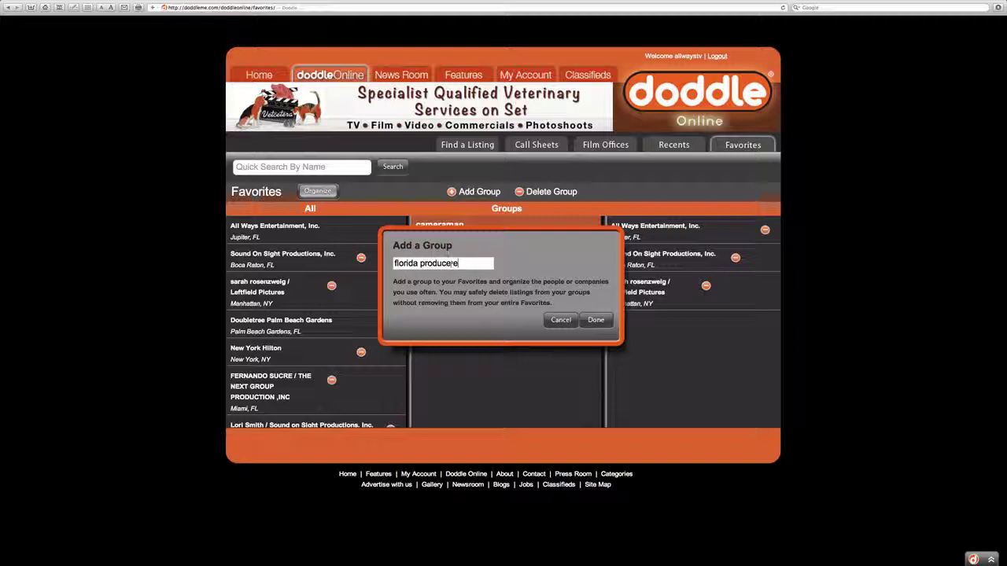
{"action": "left_click", "coordinate": [596, 323]}
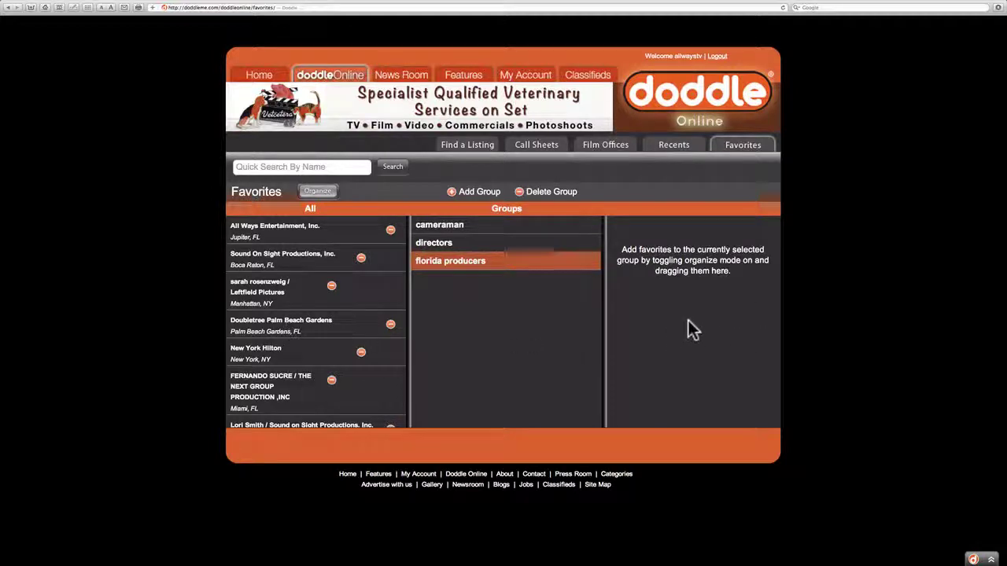
- Add All Ways Entertainment, Inc., the named contact at Sound on Sight Productions, Inc. and the Hallandale Beach favorite to florida producers, and finish organizing
{"action": "left_click_drag", "start_coordinate": [276, 236], "coordinate": [657, 254]}
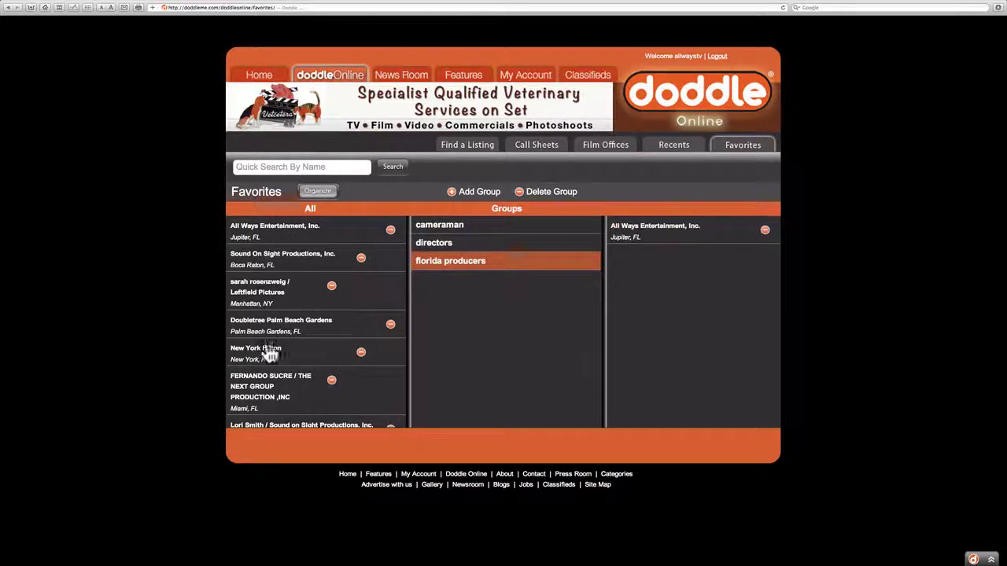
{"action": "scroll", "coordinate": [288, 368], "scroll_direction": "down", "scroll_amount": 3}
{"action": "left_click_drag", "start_coordinate": [267, 330], "coordinate": [653, 292]}
{"action": "scroll", "coordinate": [299, 366], "scroll_direction": "down", "scroll_amount": 3}
{"action": "left_click_drag", "start_coordinate": [272, 378], "coordinate": [649, 397]}
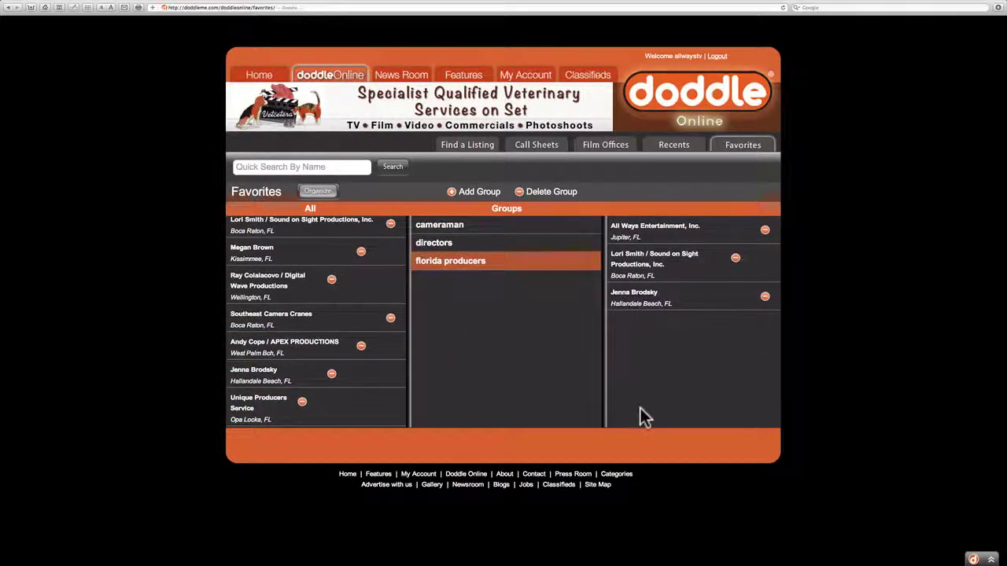
{"action": "scroll", "coordinate": [330, 356], "scroll_direction": "down", "scroll_amount": 1}
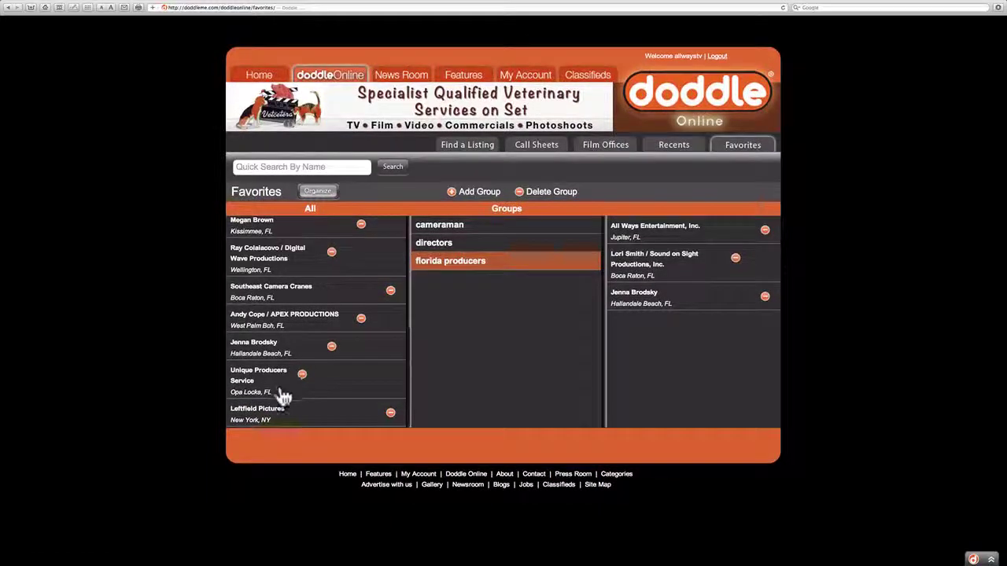
{"action": "left_click", "coordinate": [321, 195]}
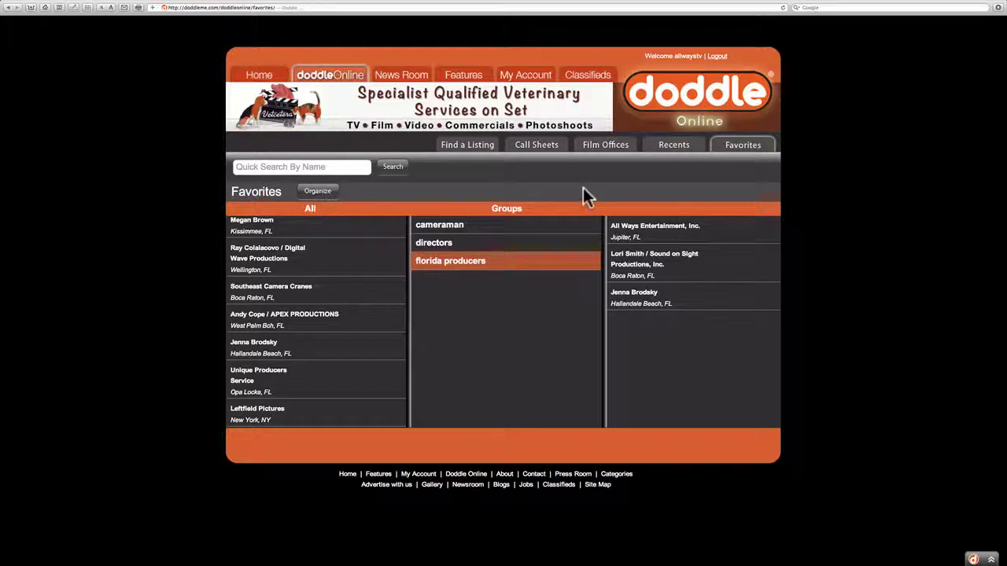
- View the cameraman group, return to the florida producers group and open its Hallandale Beach listing
{"action": "left_click", "coordinate": [474, 231]}
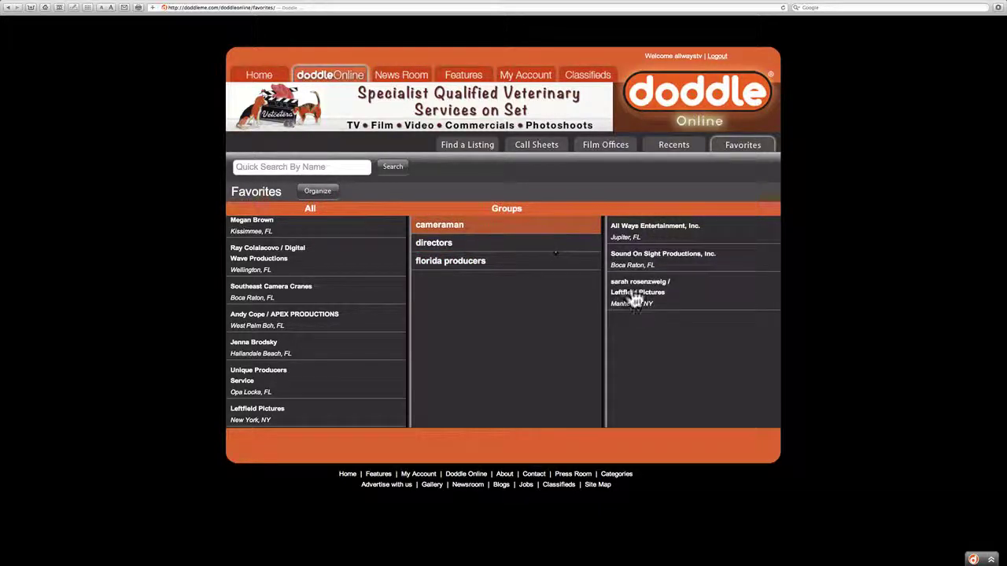
{"action": "left_click", "coordinate": [491, 269]}
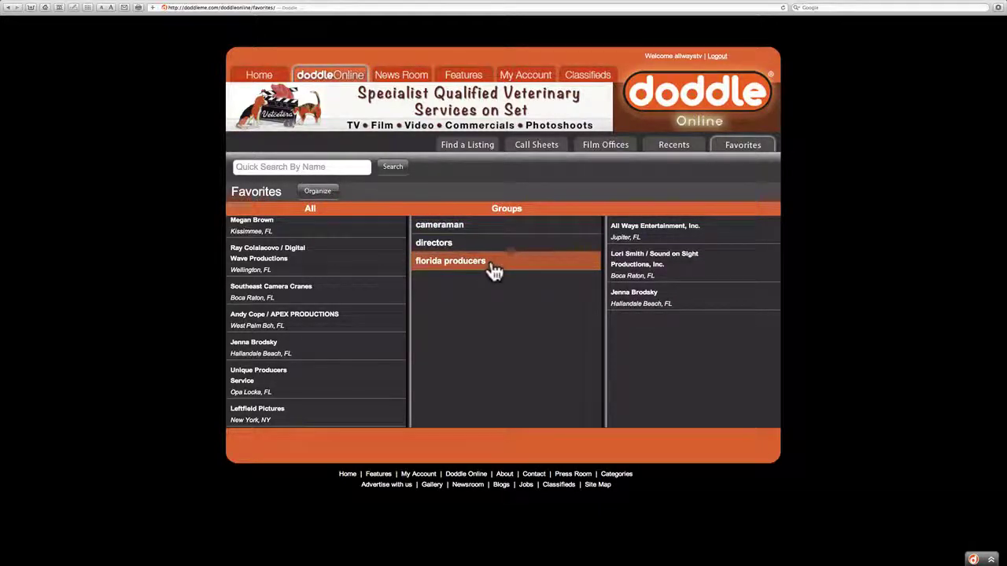
{"action": "left_click", "coordinate": [639, 299]}
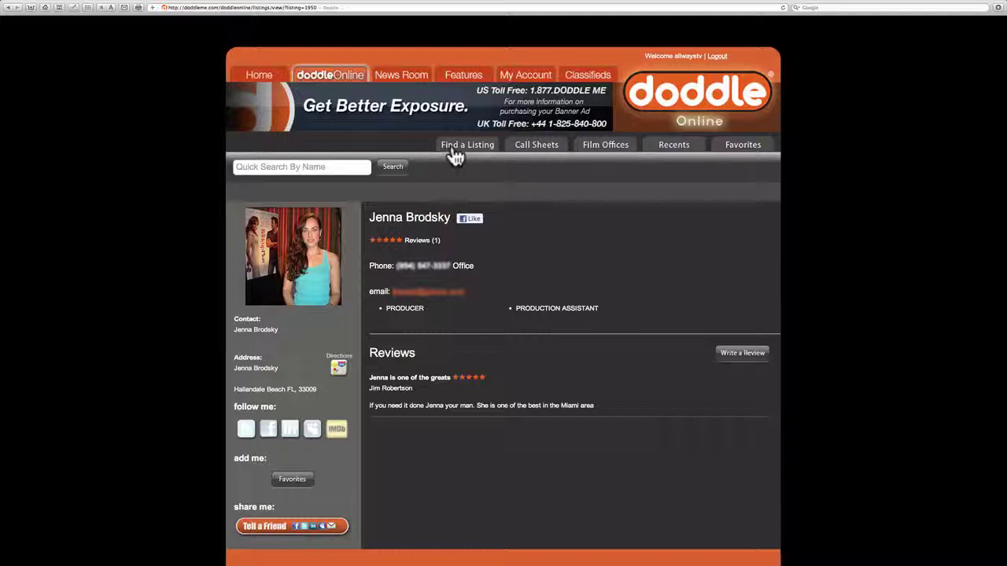
- Open the Southeast Camera Cranes listing from the recently viewed listings and view its reviews
{"action": "left_click", "coordinate": [679, 149]}
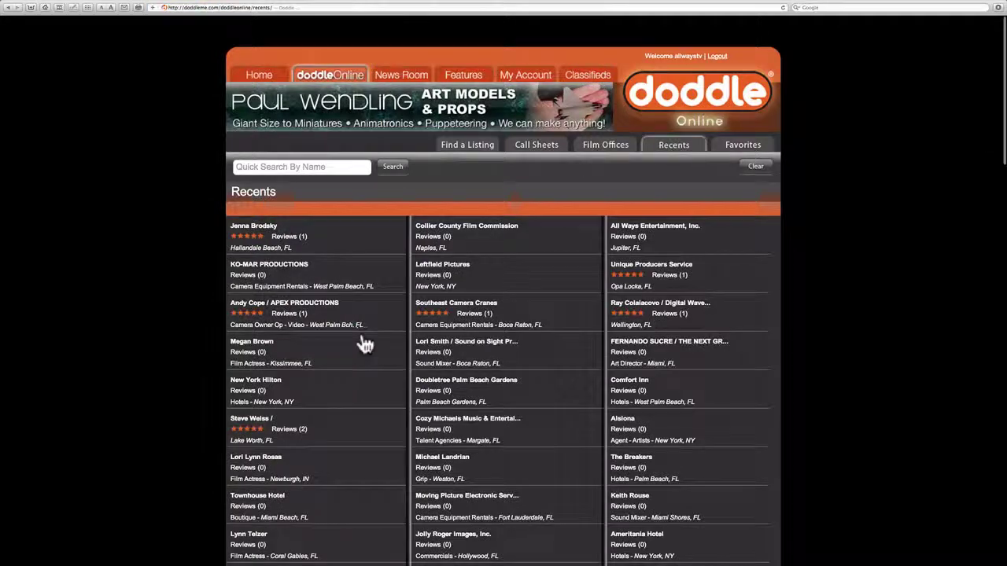
{"action": "left_click", "coordinate": [452, 313]}
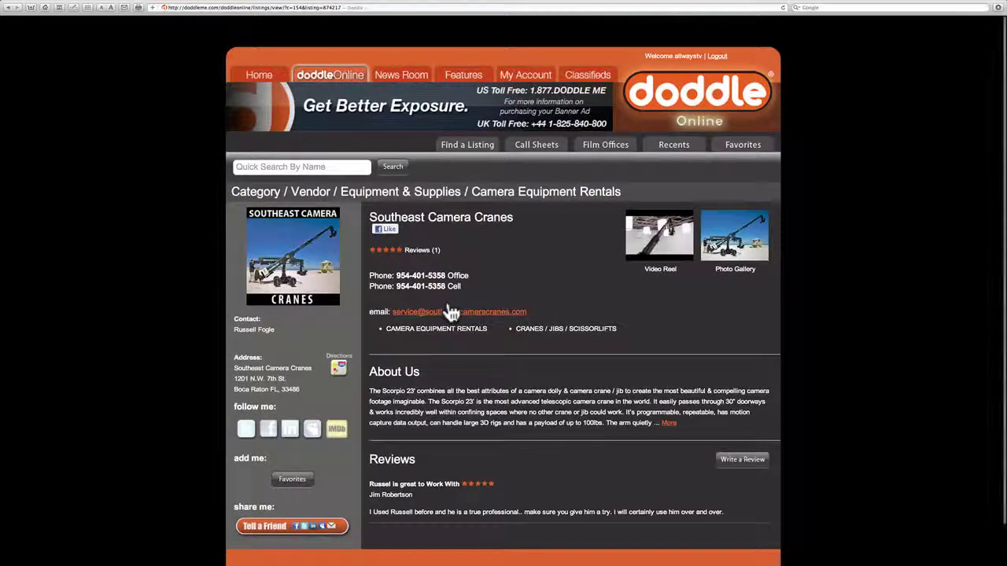
{"action": "scroll", "coordinate": [582, 301], "scroll_direction": "down", "scroll_amount": 2}
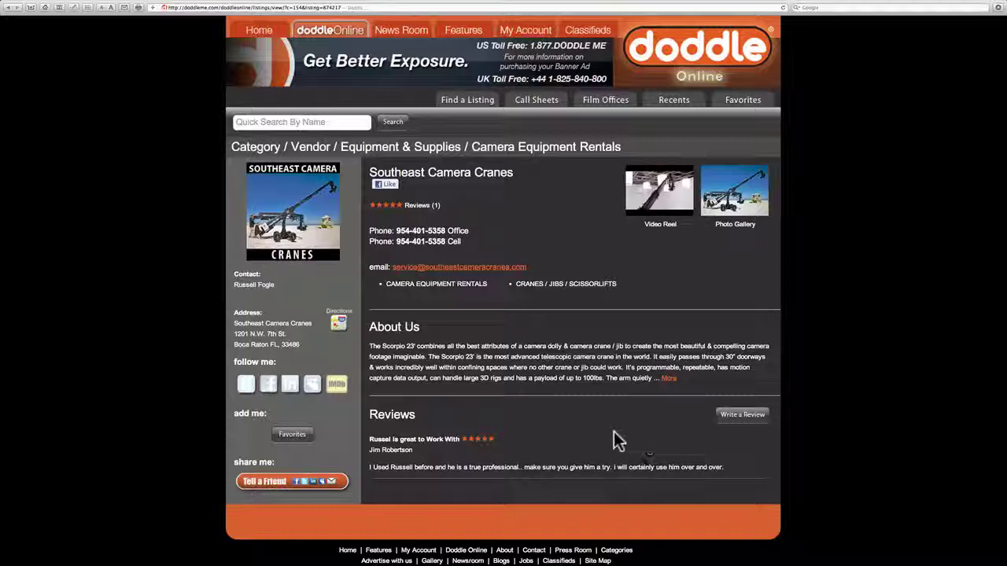
- Write and submit a review of Southeast Camera Cranes titled "great job" with the text "They di a great job for me"
{"action": "left_click", "coordinate": [747, 419]}
{"action": "scroll", "coordinate": [703, 413], "scroll_direction": "down", "scroll_amount": 3}
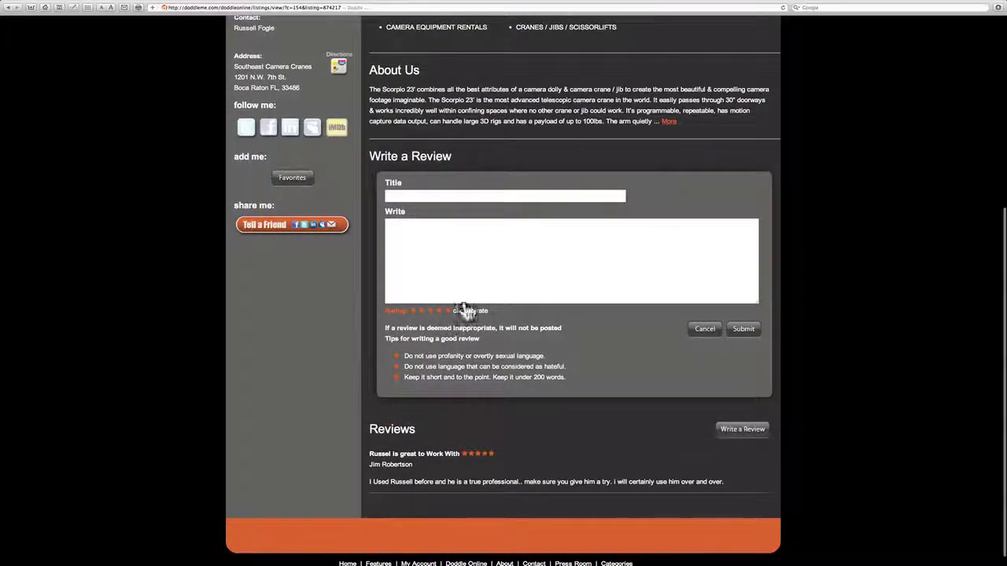
{"action": "left_click", "coordinate": [409, 194]}
{"action": "type", "text": "gre"}
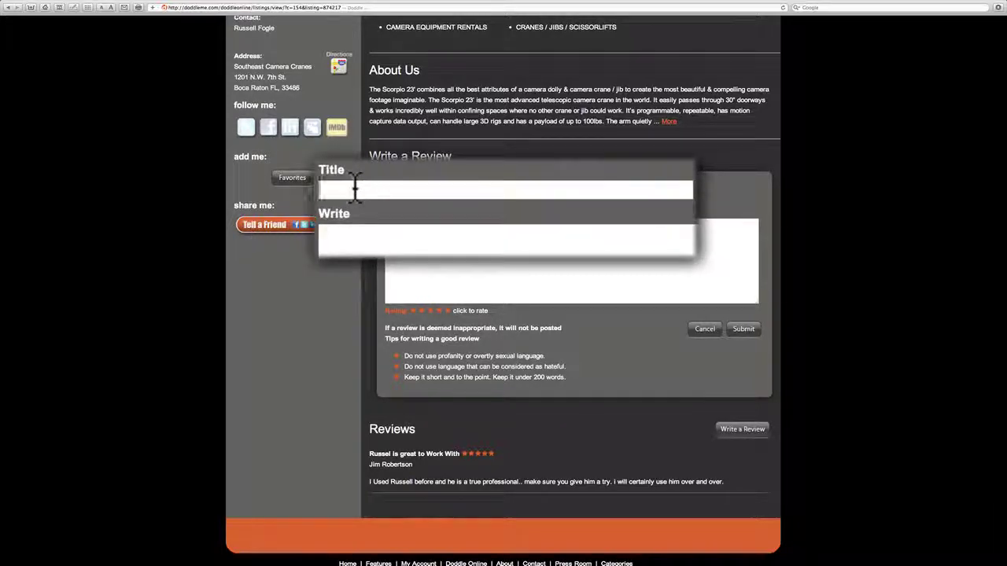
{"action": "type", "text": "at jon"}
{"action": "key", "text": "BackSpace"}
{"action": "type", "text": "b"}
{"action": "left_click", "coordinate": [332, 246]}
{"action": "type", "text": "They"}
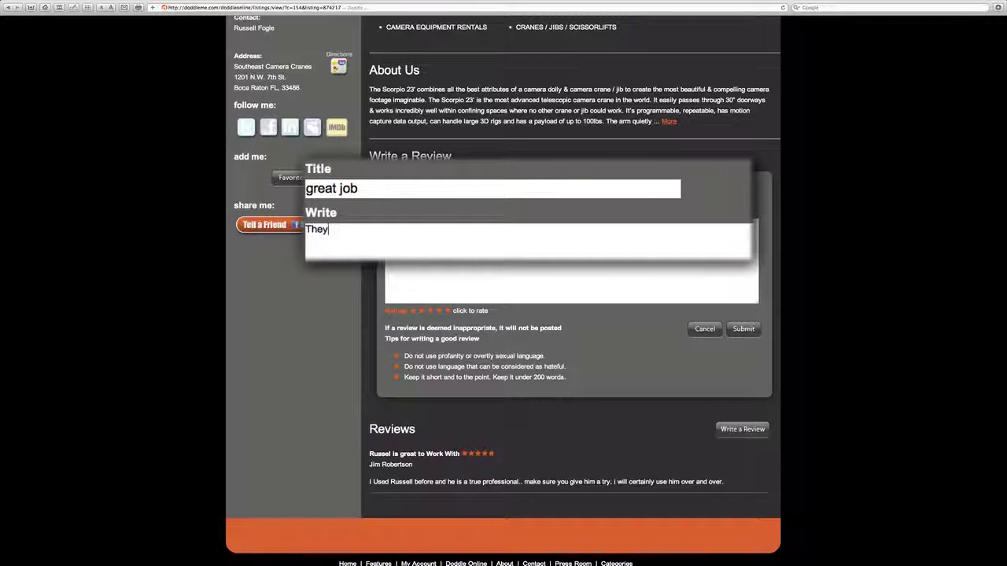
{"action": "type", "text": " di a great jo"}
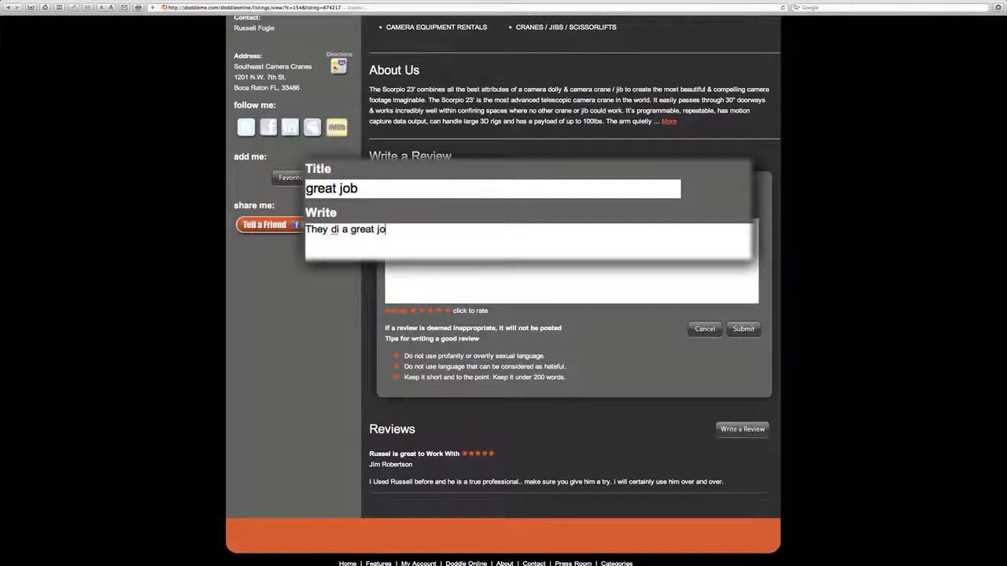
{"action": "type", "text": "b for me"}
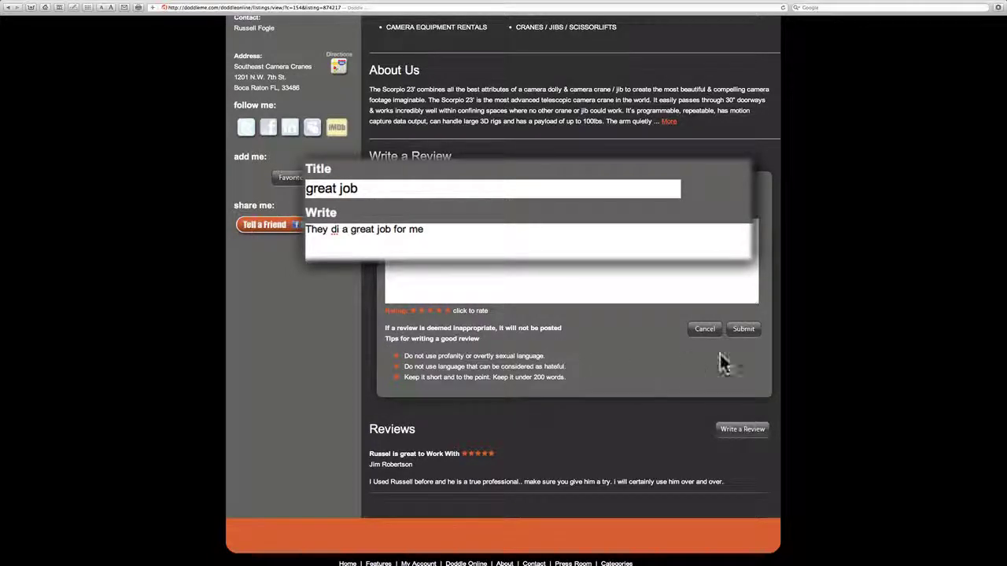
{"action": "left_click", "coordinate": [743, 330]}
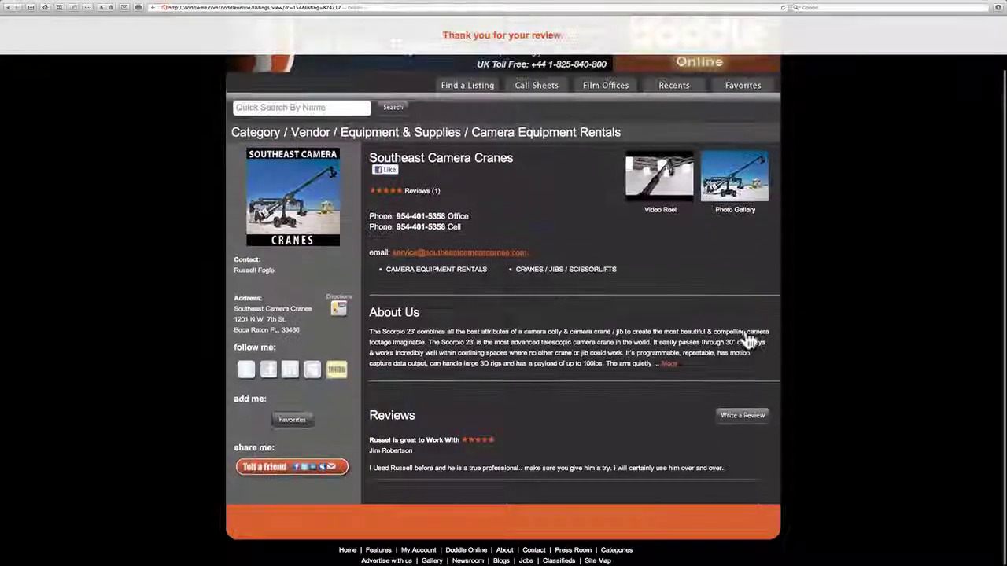